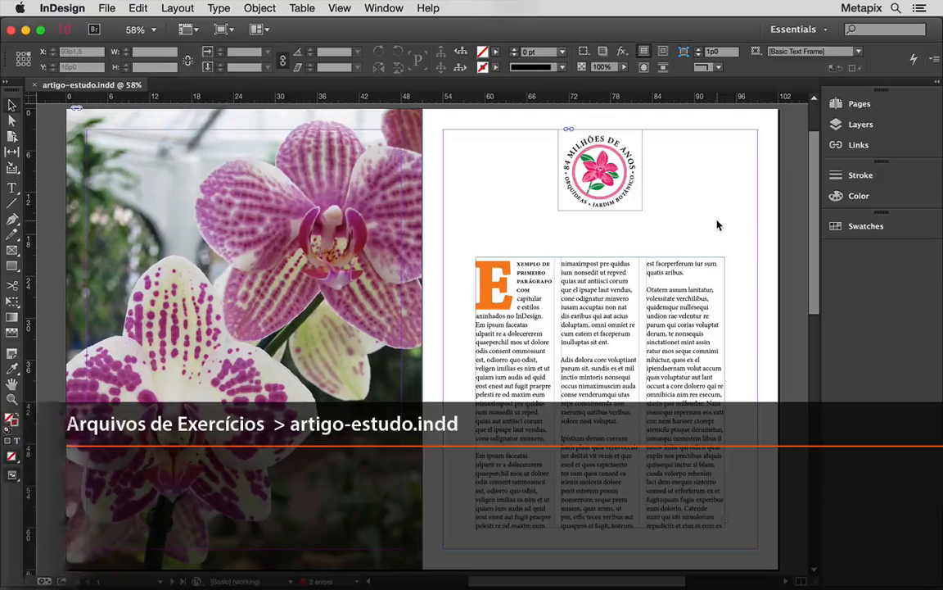
Step: Make the opening paragraph with the orange drop cap span 3 columns of its text frame
click(605, 281)
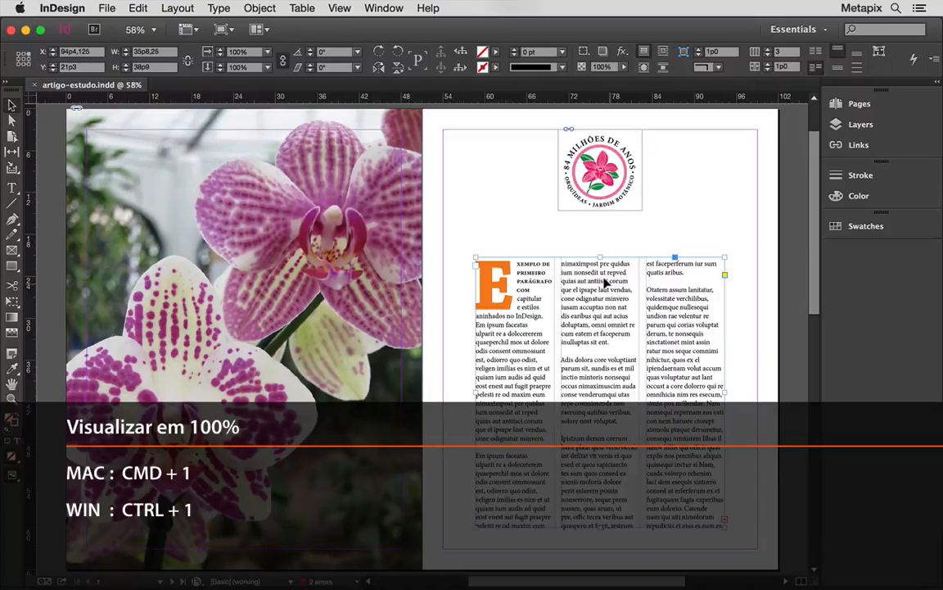
key(super+1)
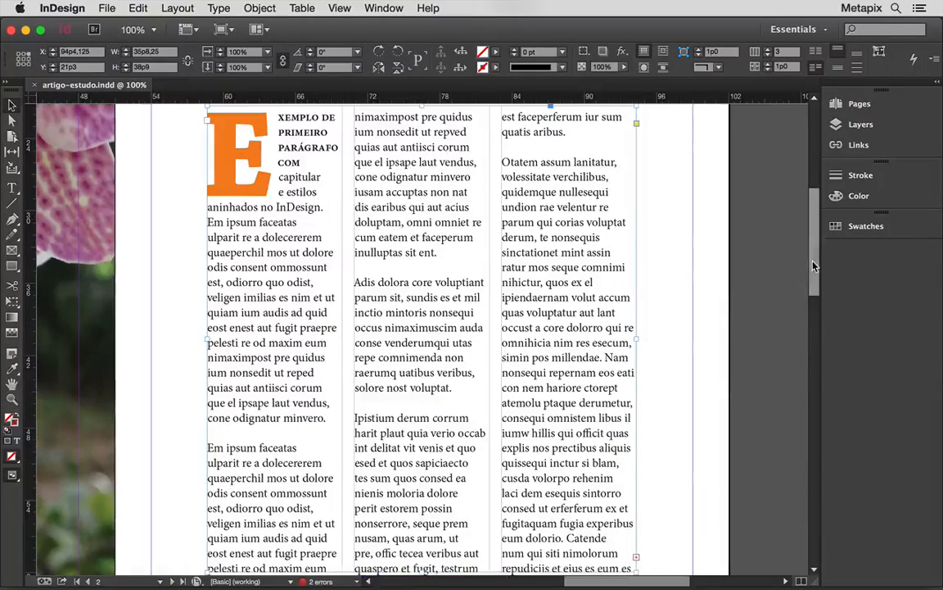
drag(814, 266, 814, 214)
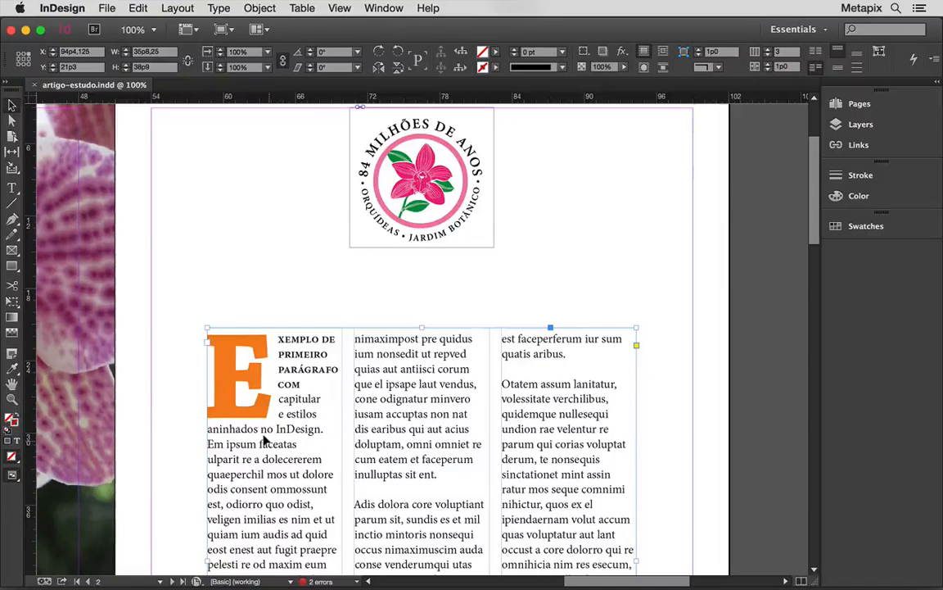
double_click(240, 394)
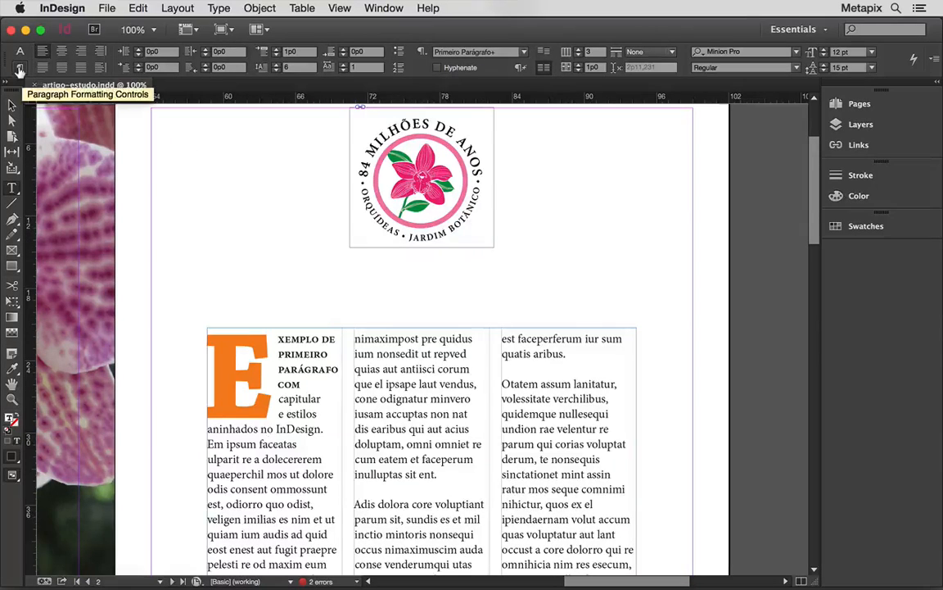
click(19, 68)
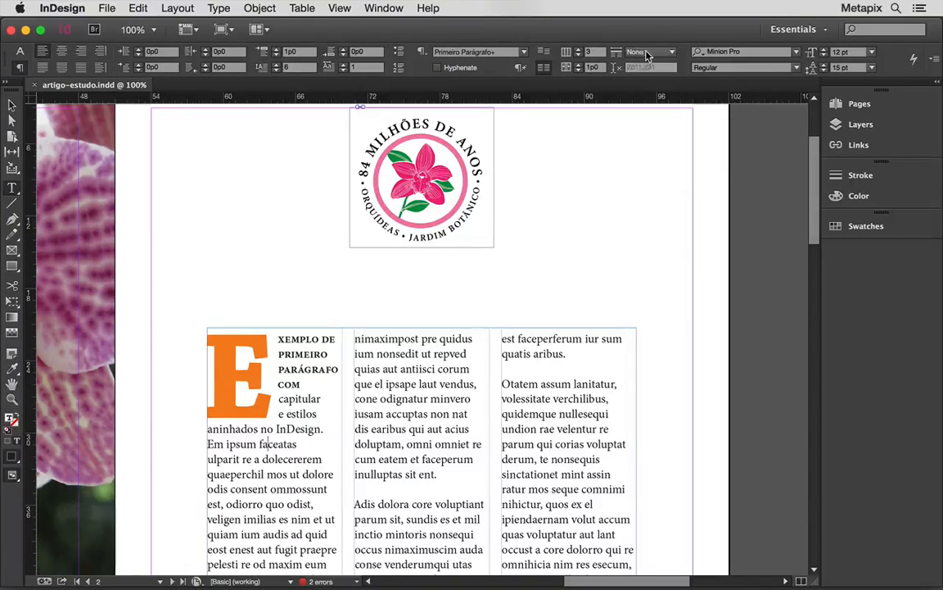
click(647, 54)
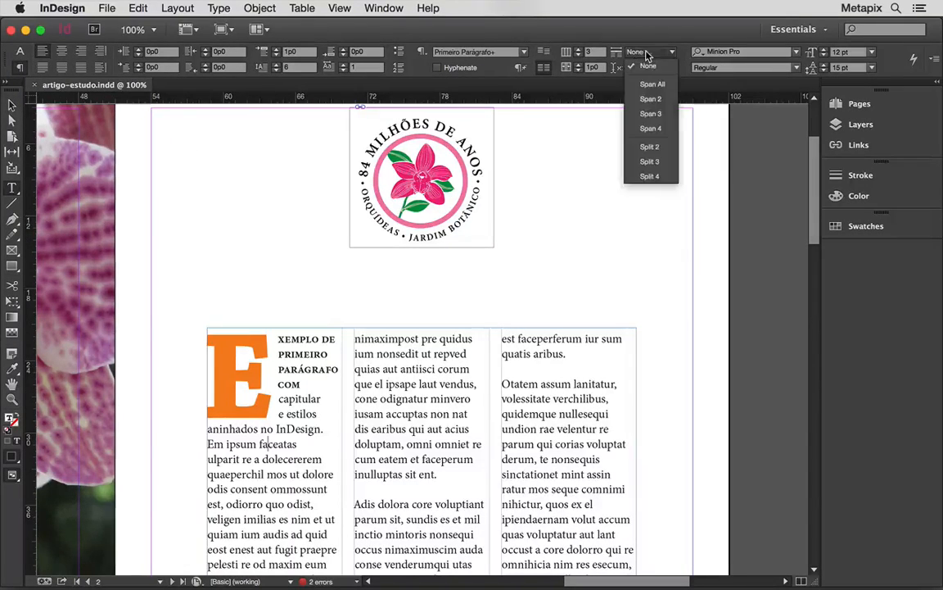
click(650, 116)
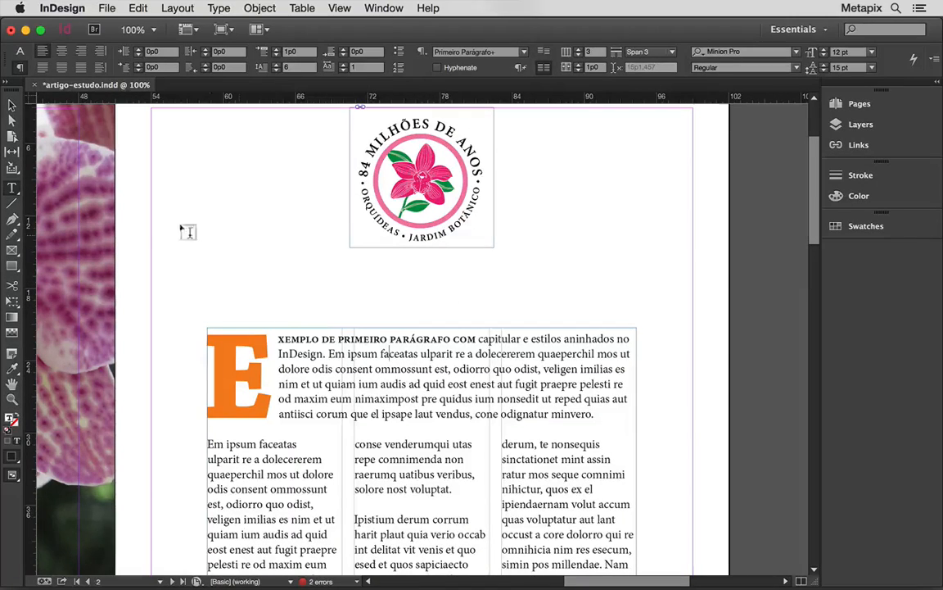
Step: Turn on a Rule Above for the opening paragraph in Paragraph Rules, with the preview enabled
click(12, 187)
click(934, 60)
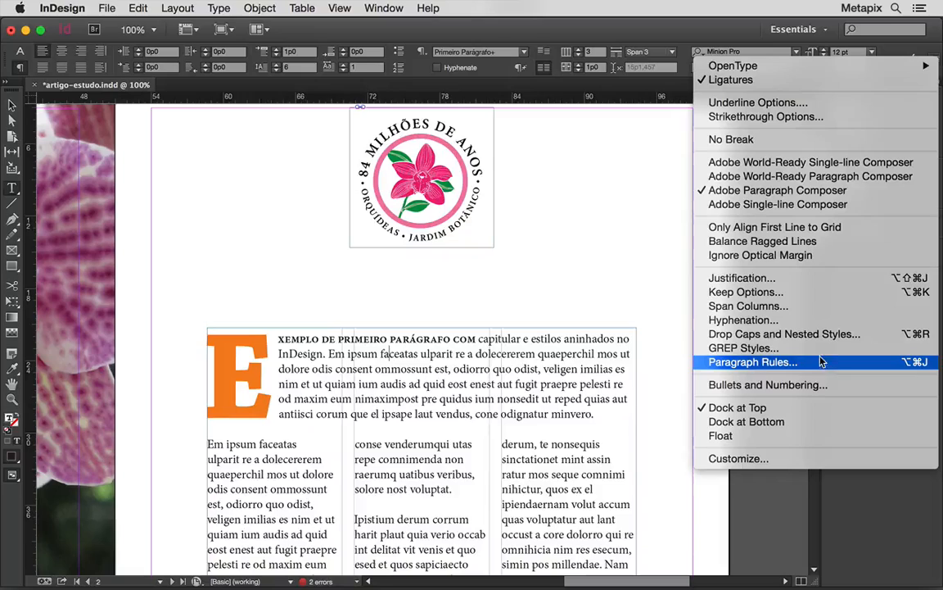
click(779, 369)
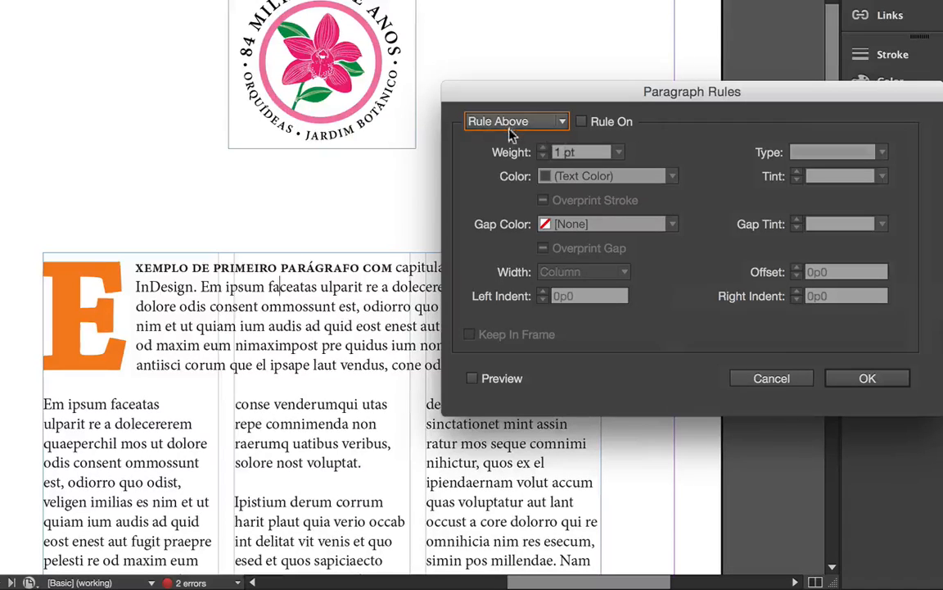
click(562, 123)
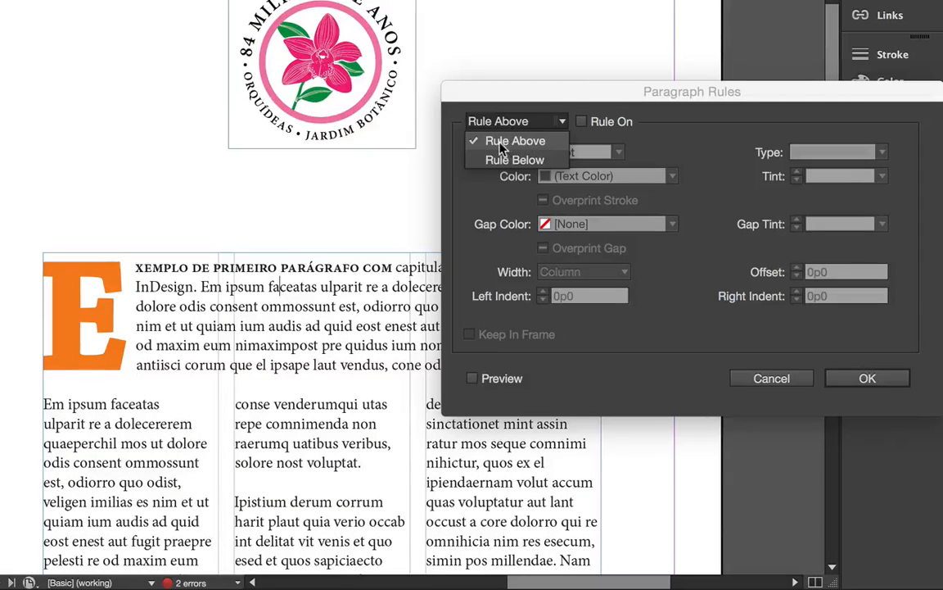
click(544, 144)
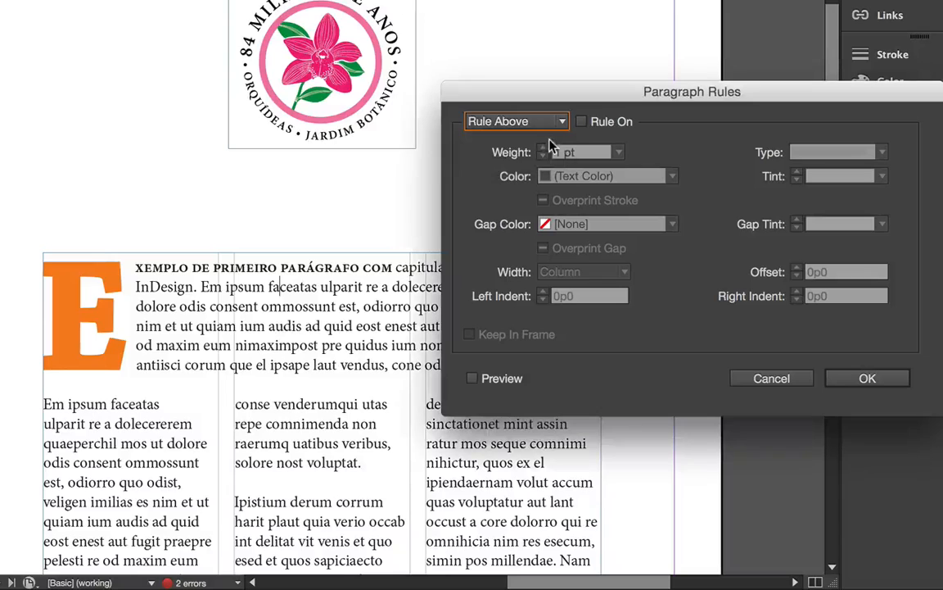
click(581, 123)
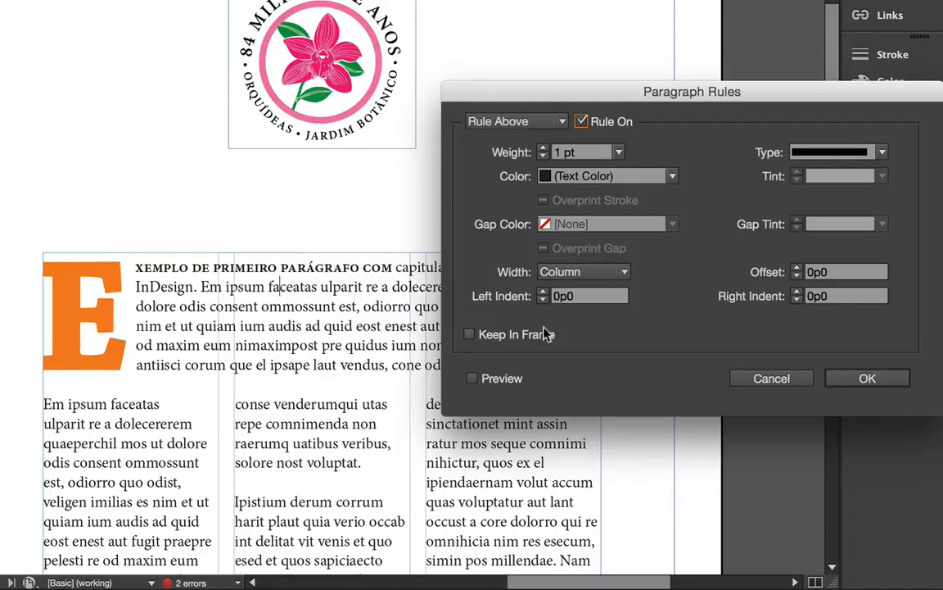
click(473, 380)
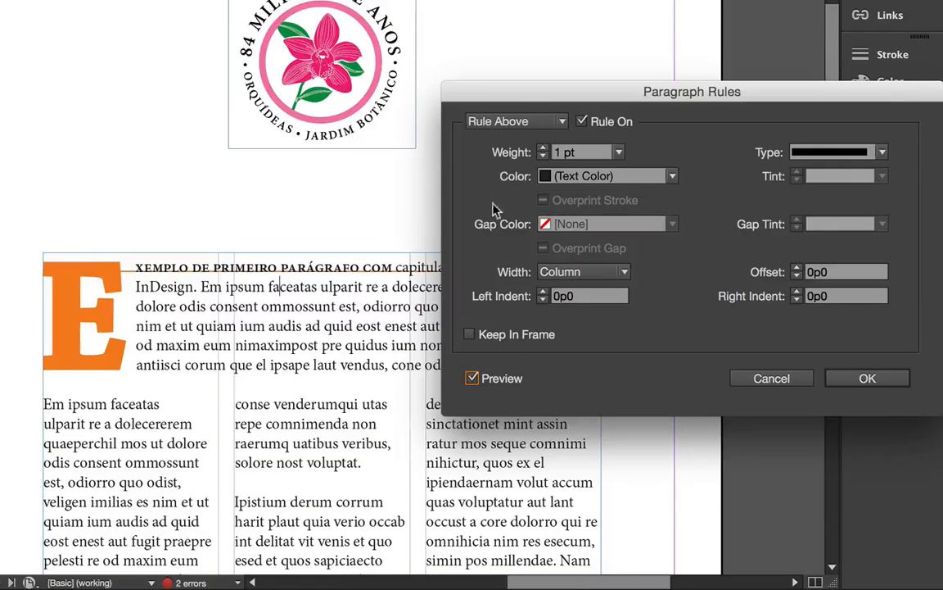
Step: Set the weight of the opening paragraph's rule above to 6 pt
click(516, 156)
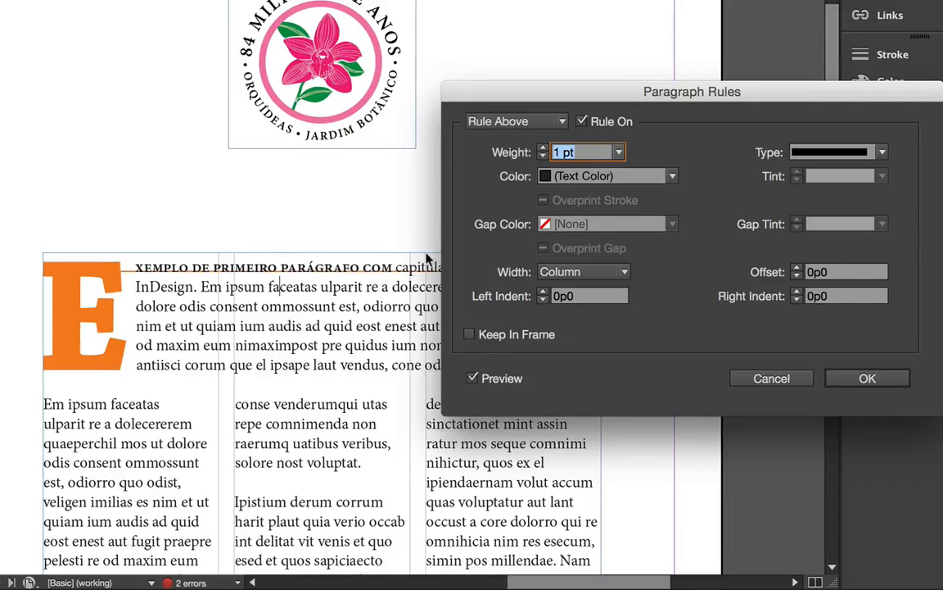
click(544, 149)
click(544, 149)
click(543, 149)
click(544, 149)
click(544, 149)
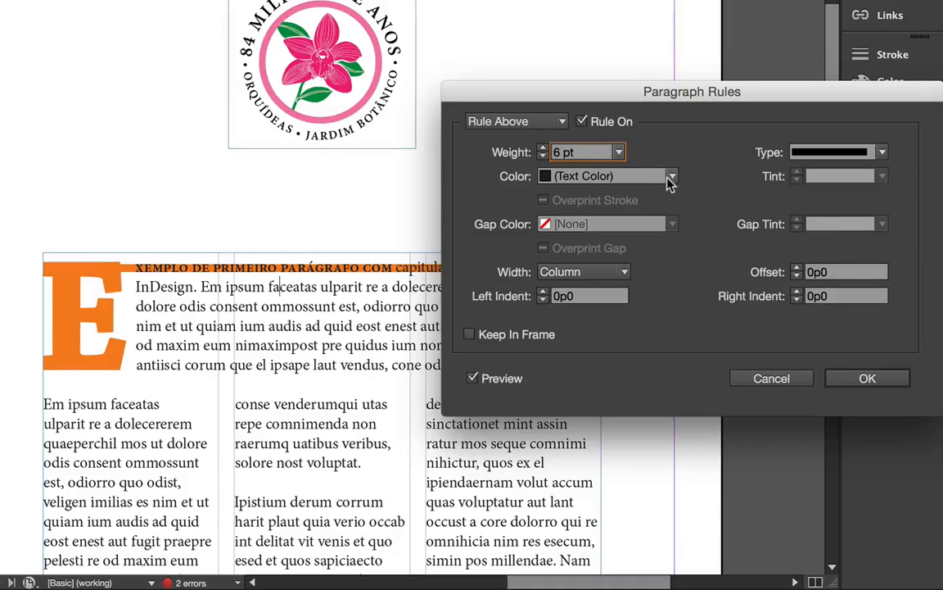
Step: Colour the rule above with the magenta swatch C=0 M=100 Y=0 K=0 at a 60% tint
click(670, 178)
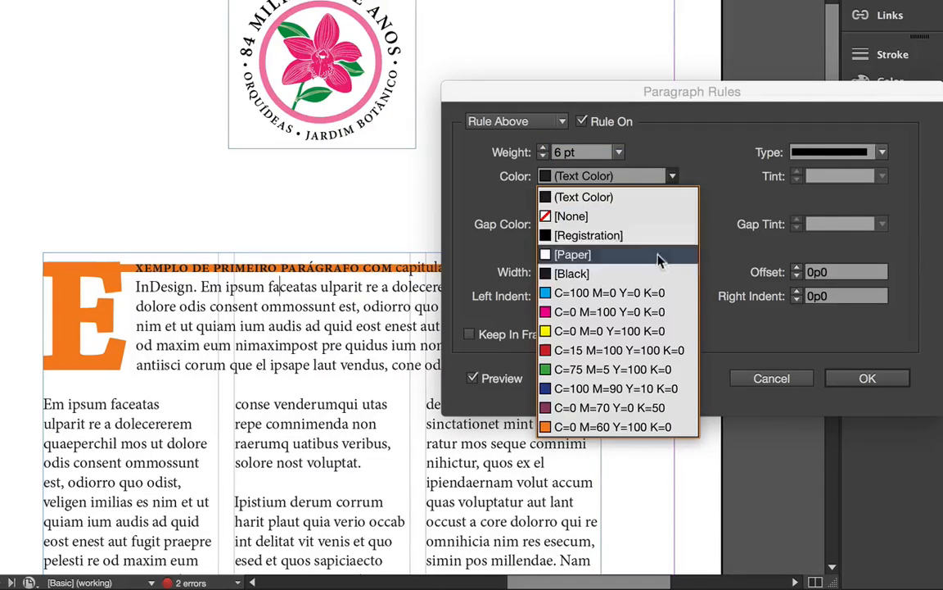
click(659, 312)
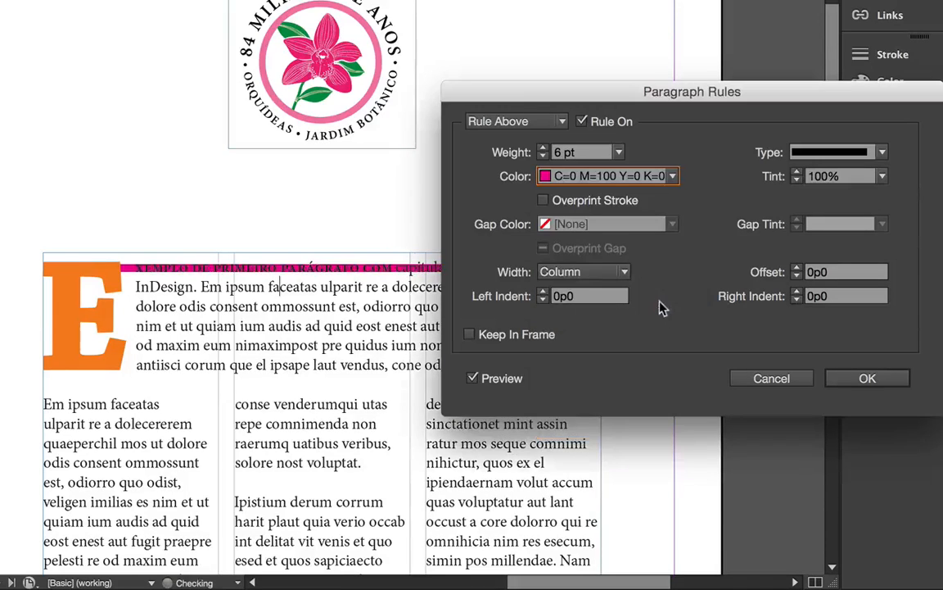
key(Tab)
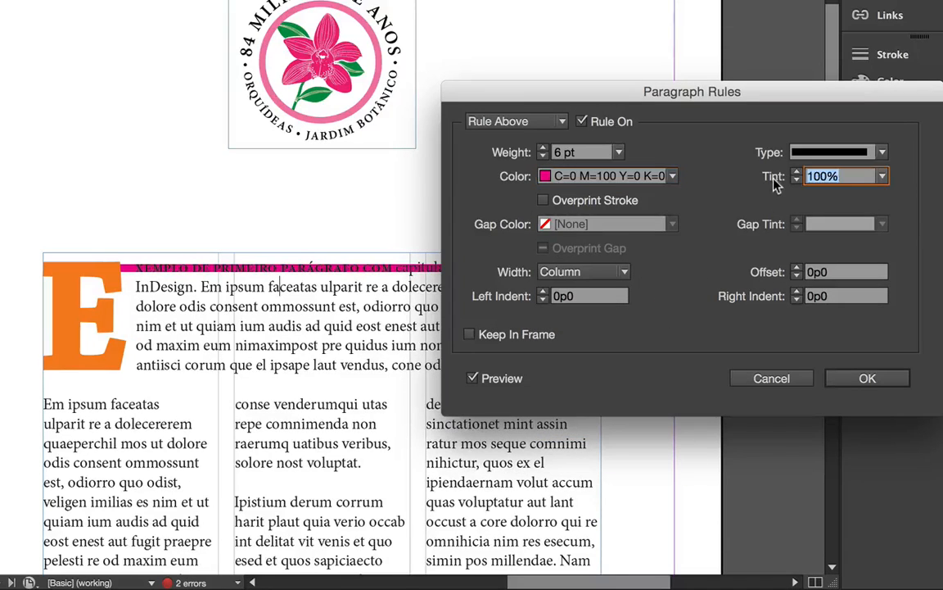
click(883, 178)
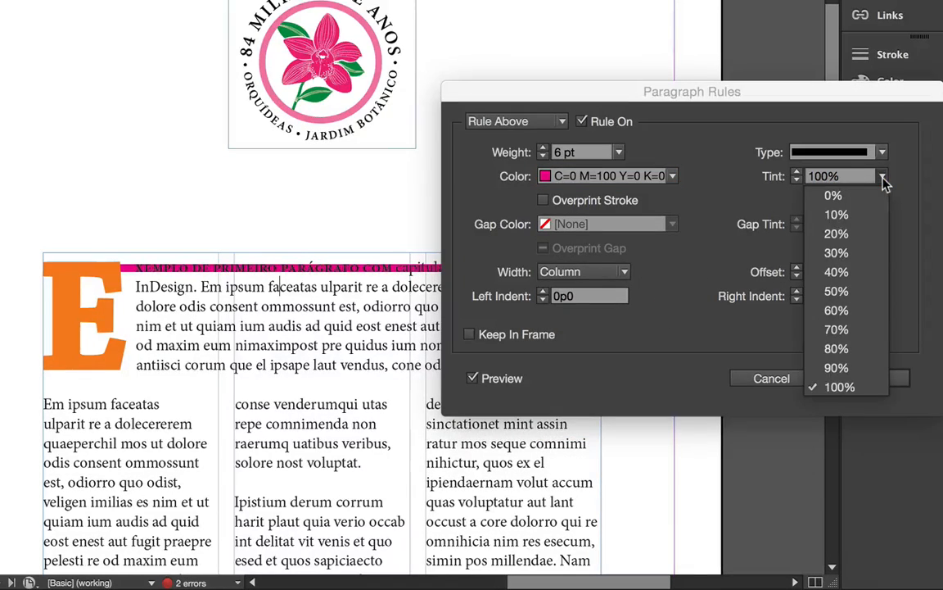
click(837, 311)
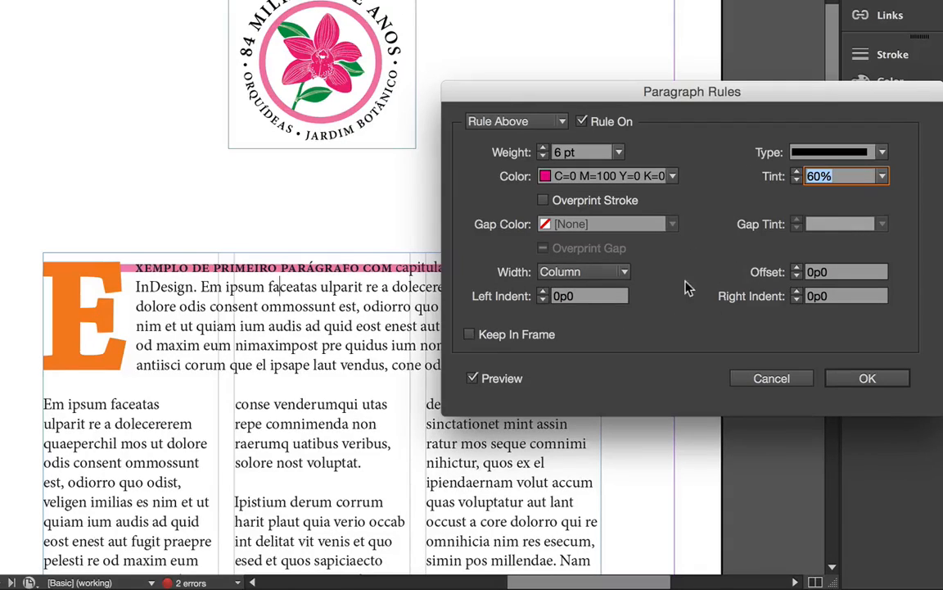
Step: Set the rule above's offset to 1p7, keep its column width and zero indents, and apply the paragraph rule
key(Tab)
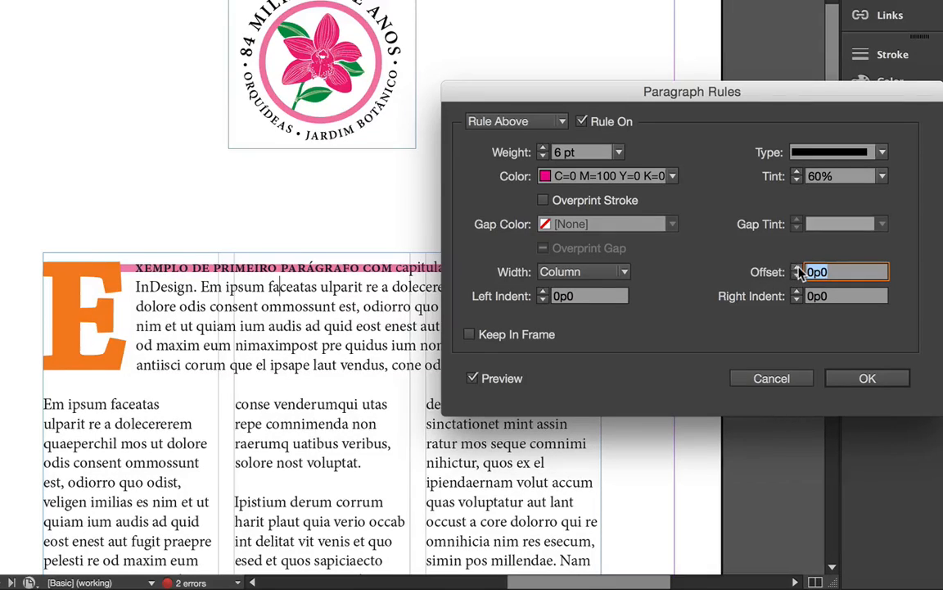
click(798, 267)
click(799, 268)
click(798, 267)
click(799, 268)
click(798, 268)
click(798, 267)
click(798, 267)
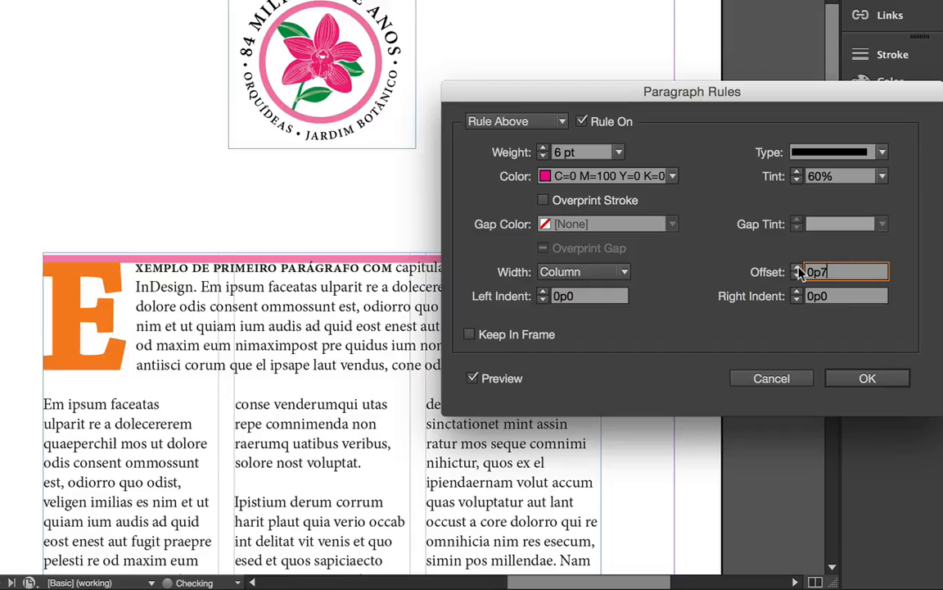
click(799, 268)
click(798, 269)
click(798, 269)
click(798, 268)
click(798, 269)
click(798, 269)
click(798, 269)
click(798, 269)
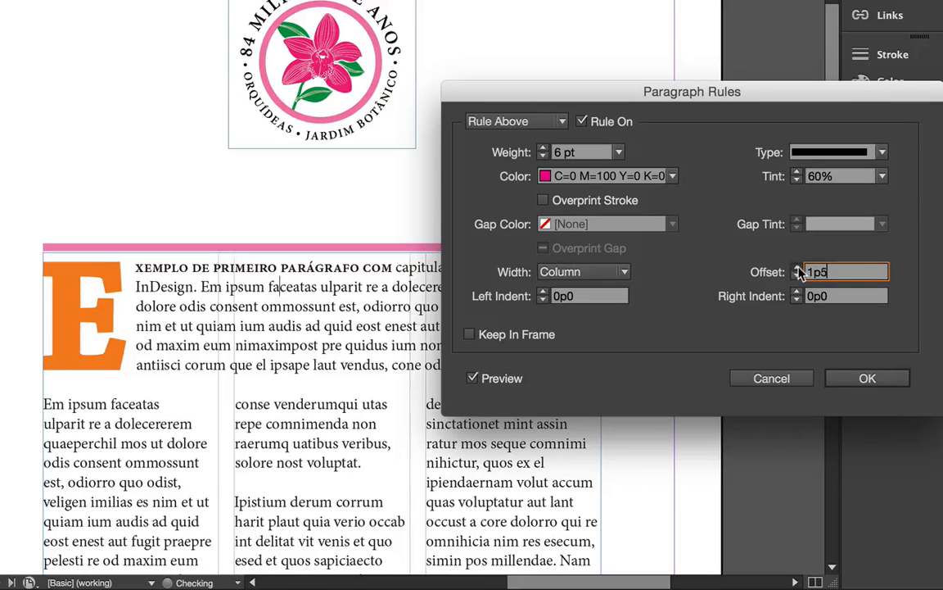
click(798, 269)
click(797, 269)
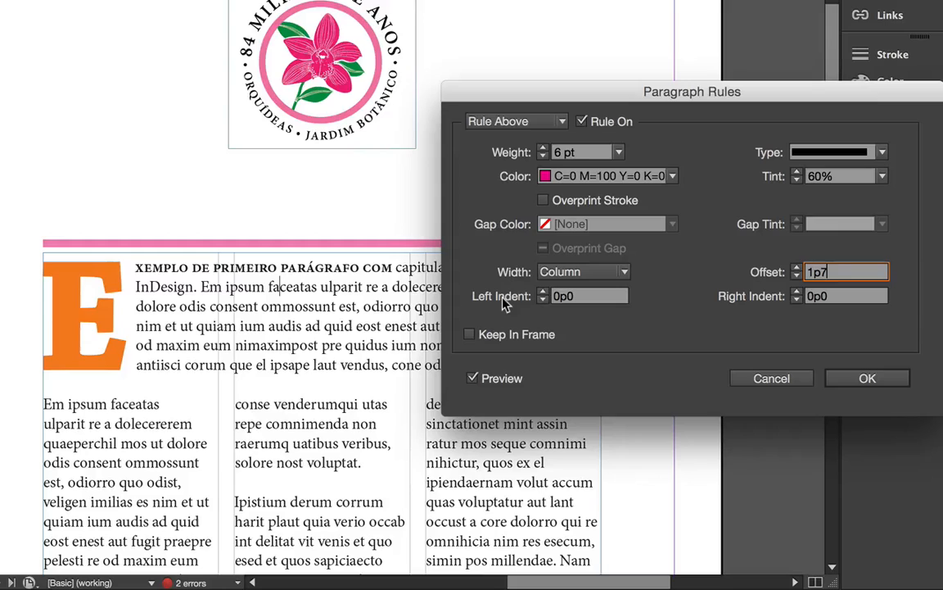
key(Tab)
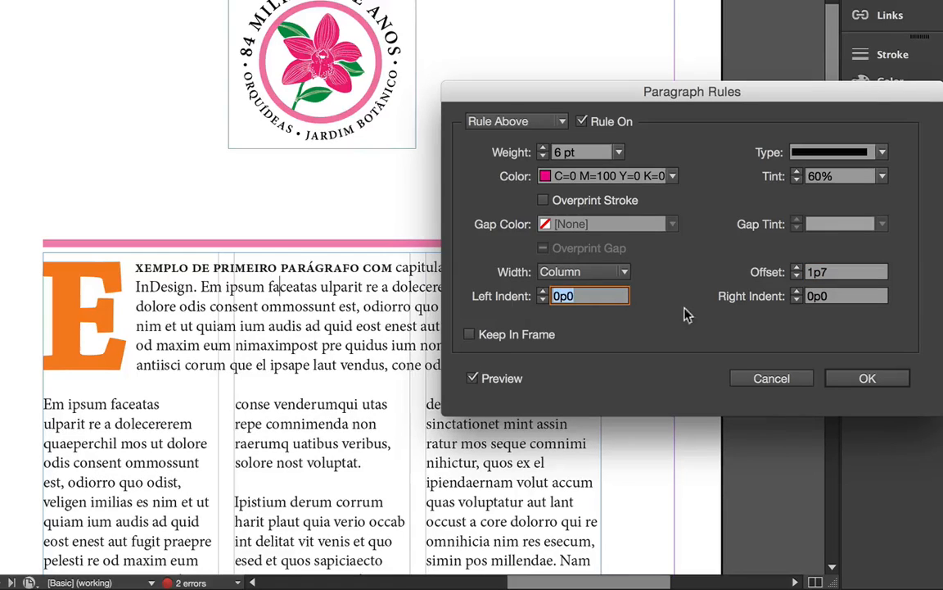
key(Tab)
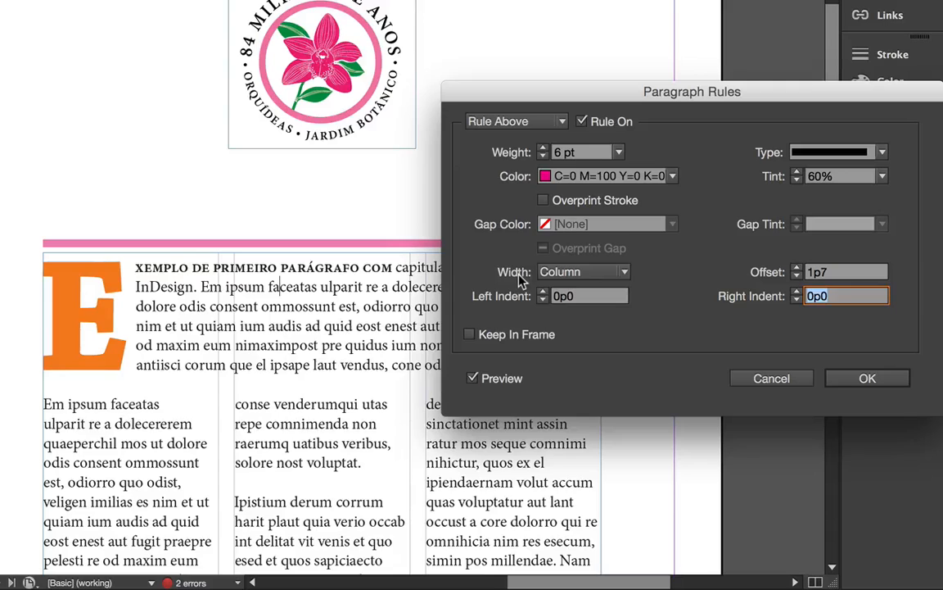
key(Tab)
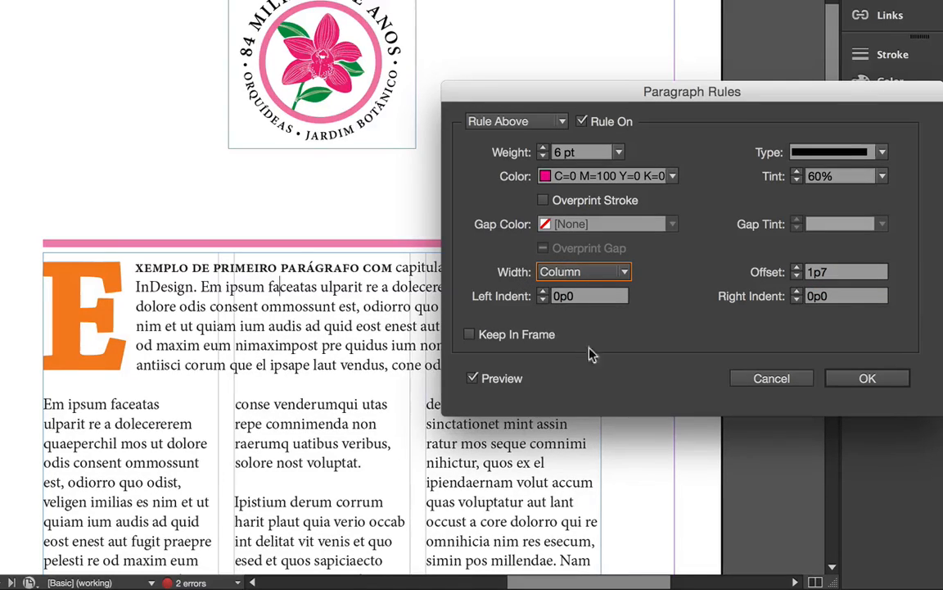
click(853, 377)
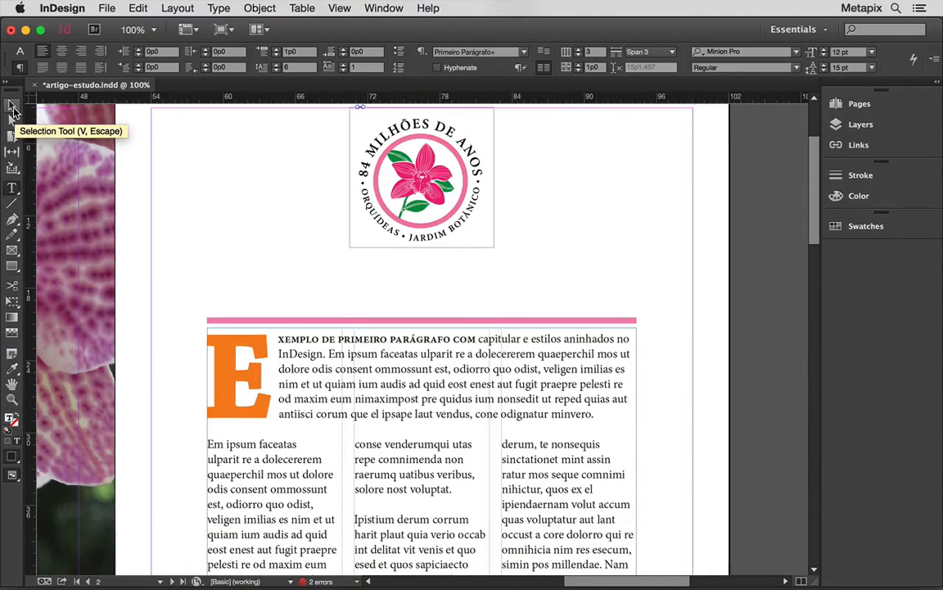
Step: Deselect the text frame, check the page in Preview mode without guides, and return to Normal view
click(13, 107)
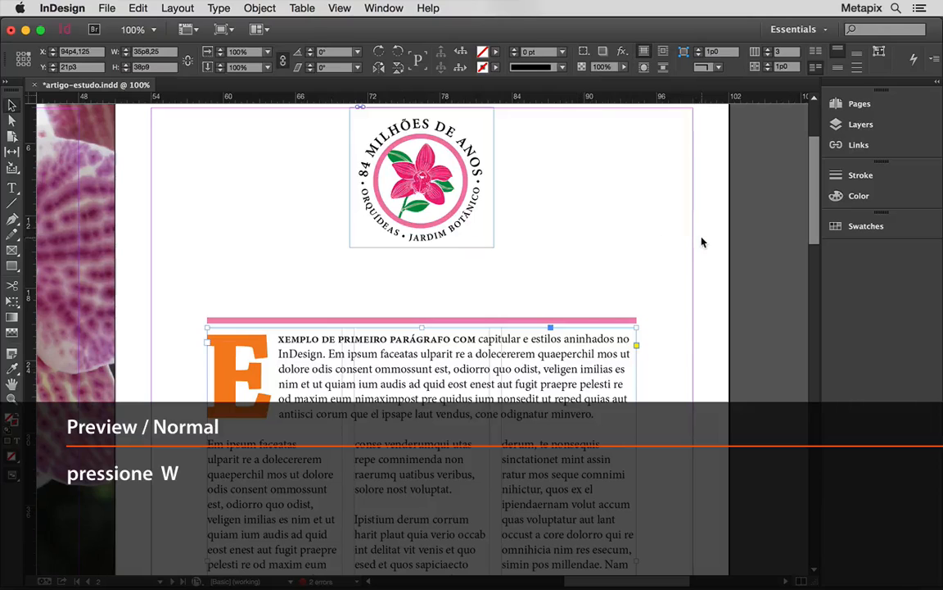
click(701, 243)
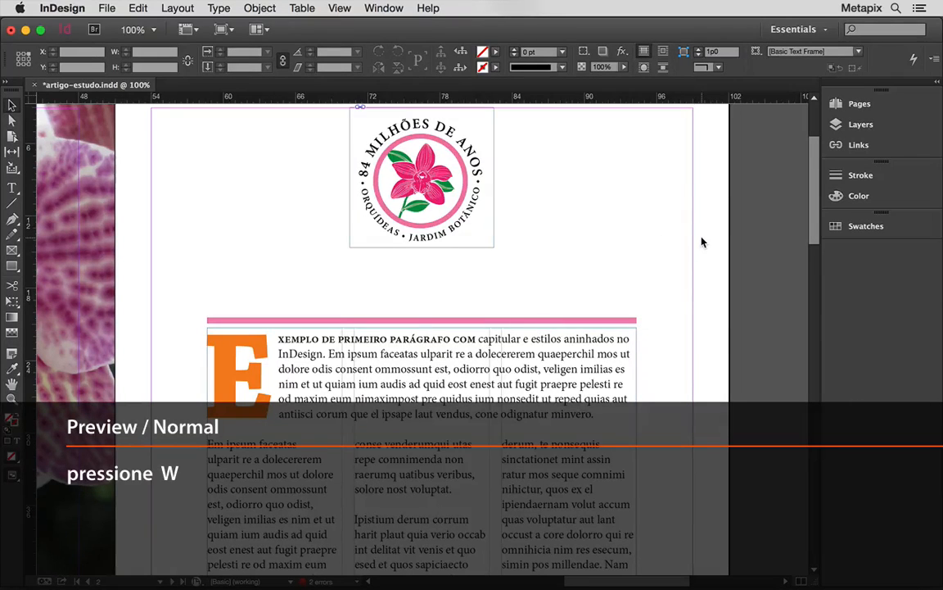
key(w)
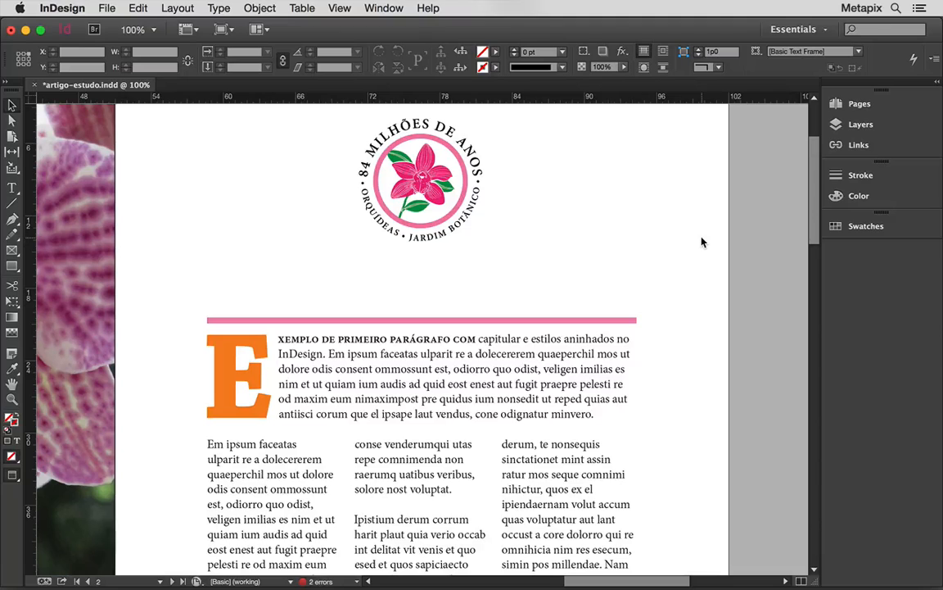
key(w)
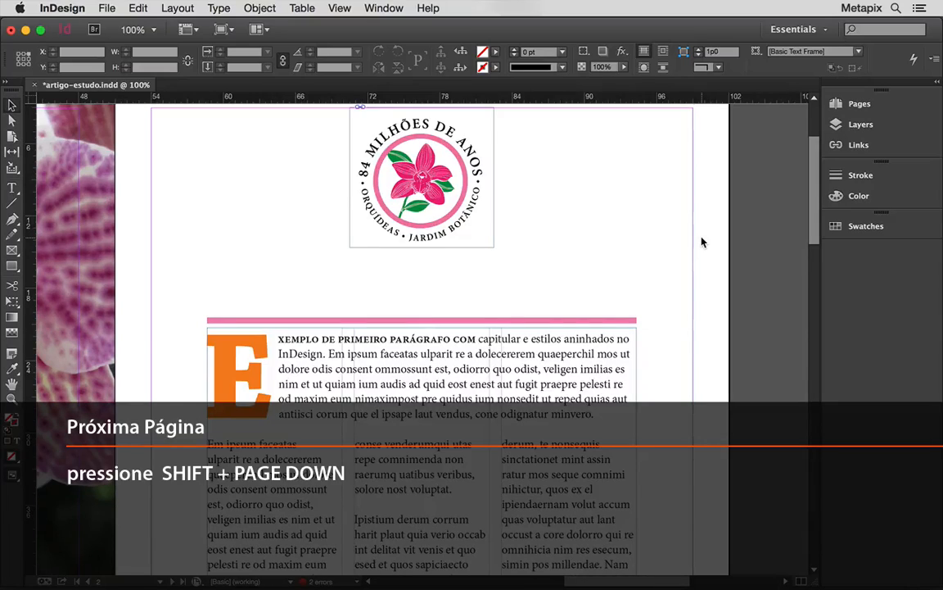
Step: Go to page 3 and turn on a paragraph rule above for the MAGNISCITAS subheading
key(shift+Page_Down)
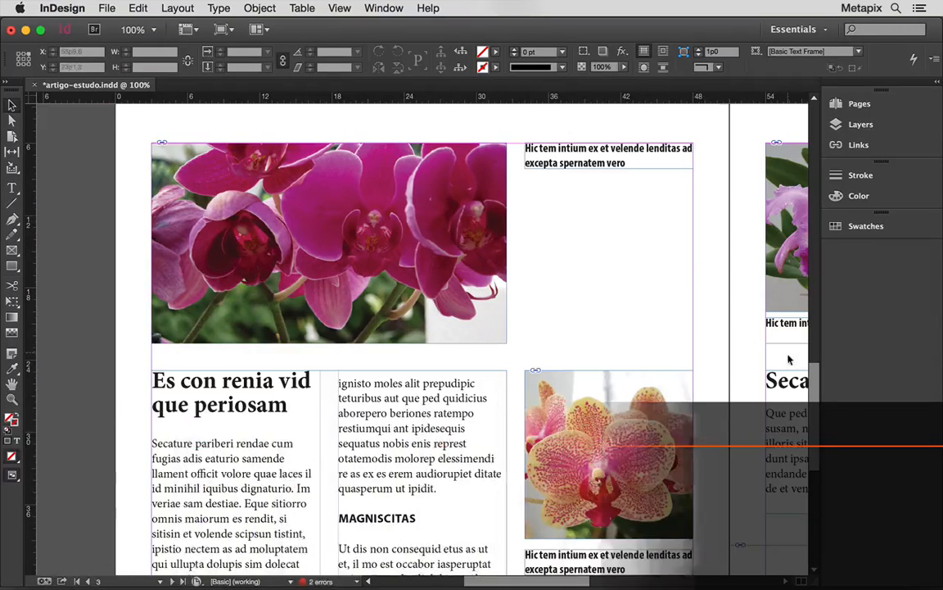
drag(815, 380, 792, 425)
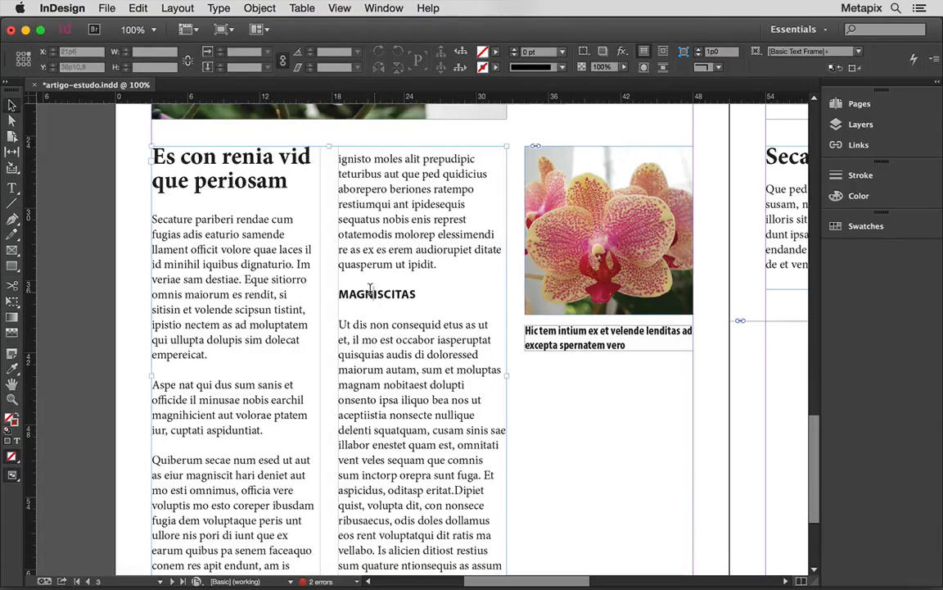
double_click(375, 295)
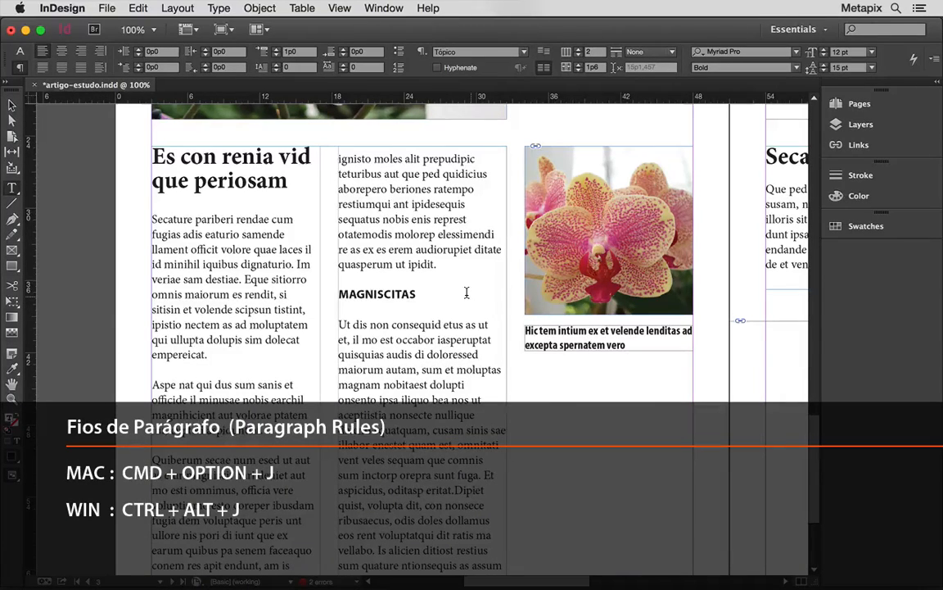
key(super+alt+j)
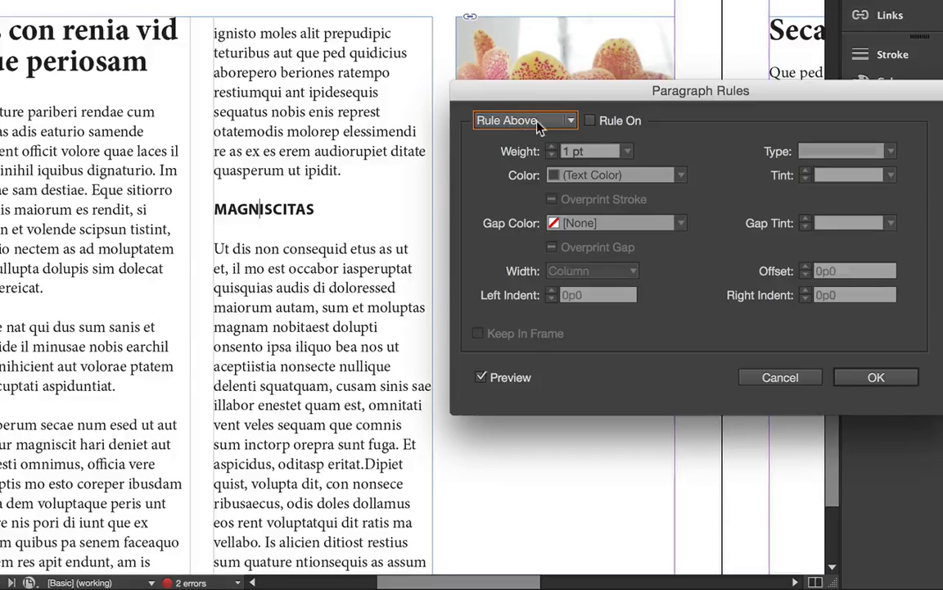
click(591, 121)
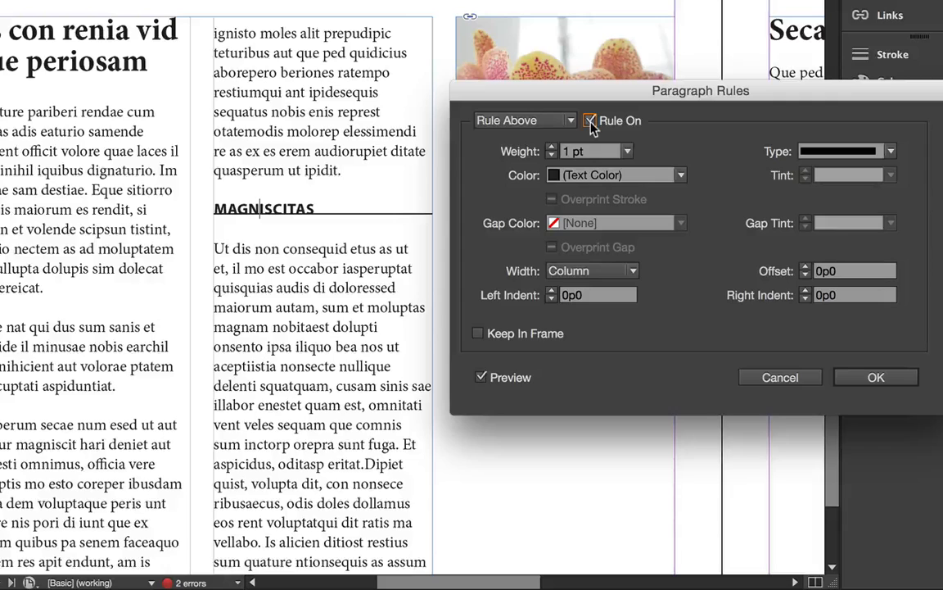
Step: Colour the subheading's rule above with the orange swatch C=0 M=60 Y=100 K=0
key(Tab)
click(680, 175)
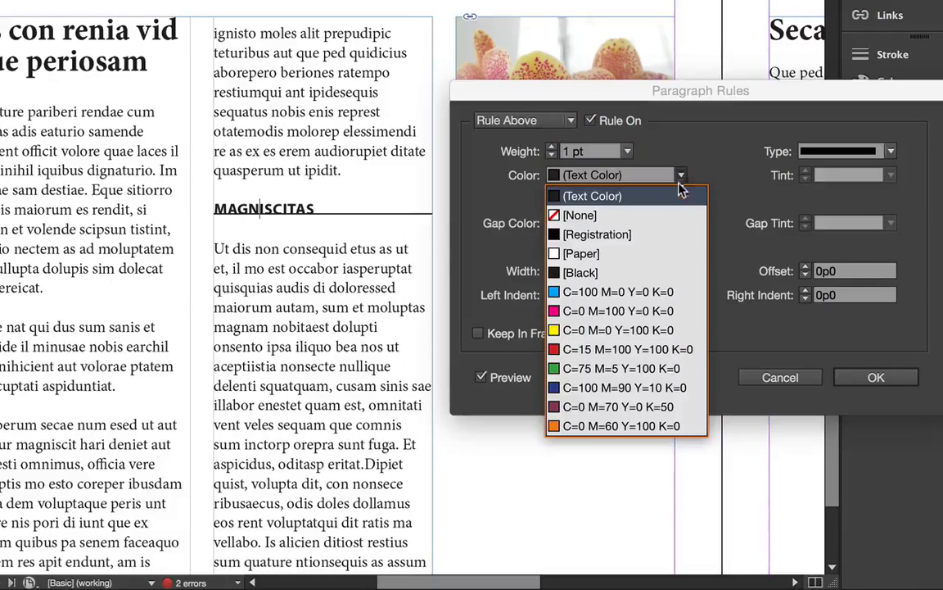
click(623, 428)
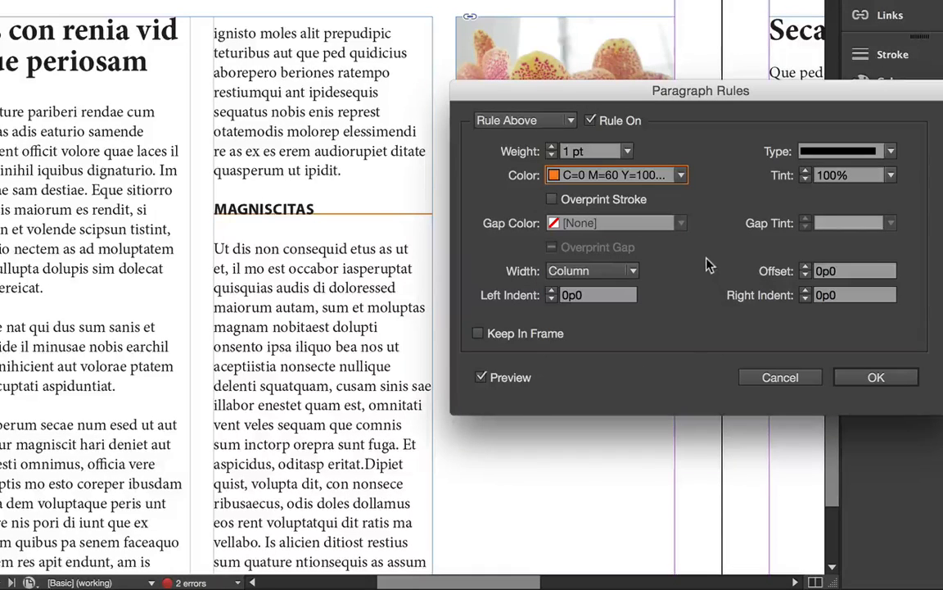
Step: Raise the rule's offset to 1p1 so the line sits above the subheading text
click(807, 271)
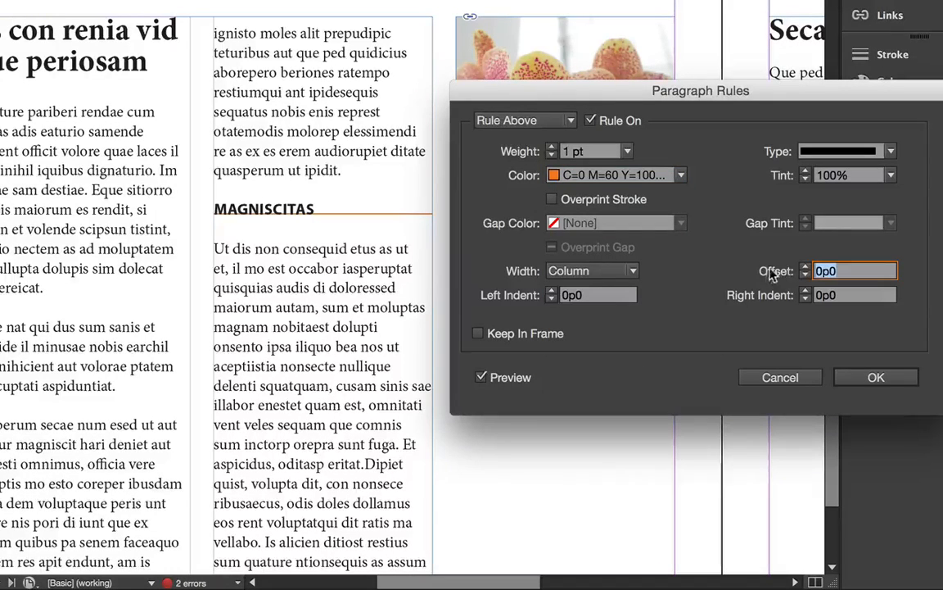
text(0p2)
key(Up)
key(Up)
key(Up)
key(Up)
key(Up)
key(Up)
key(Up)
key(Up)
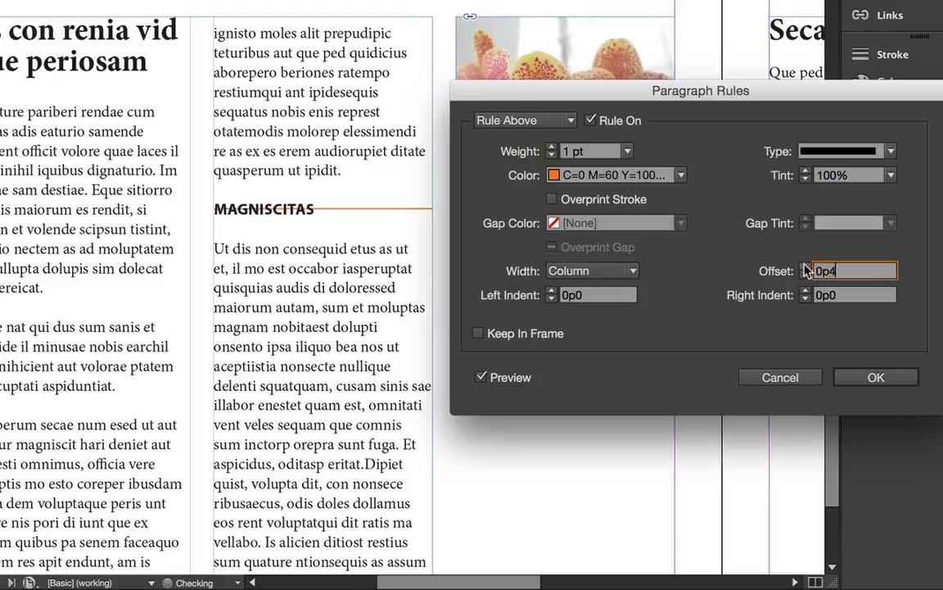
key(Up)
key(Up)
key(Up)
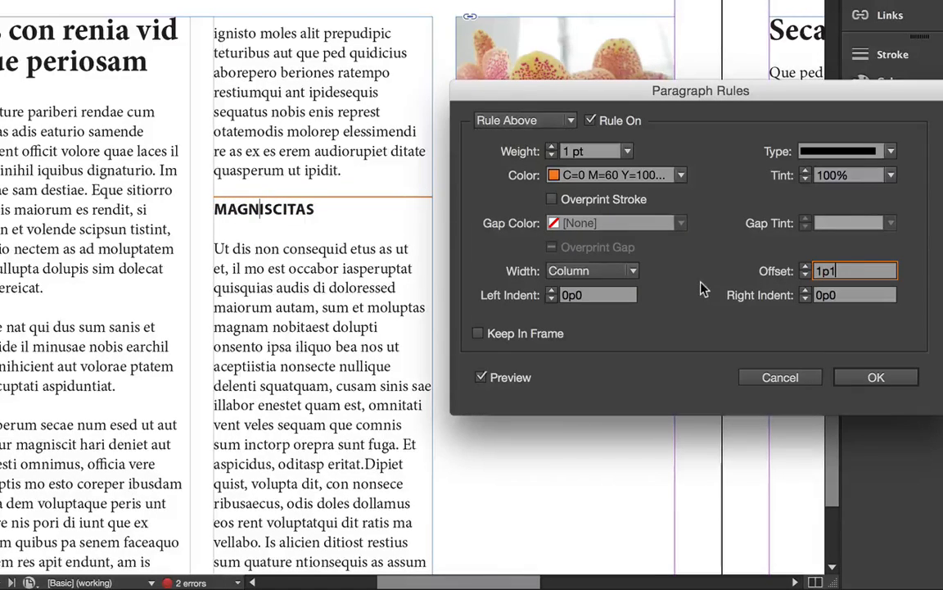
Step: Try the Text width on the rule above, and return the width to Column
click(524, 275)
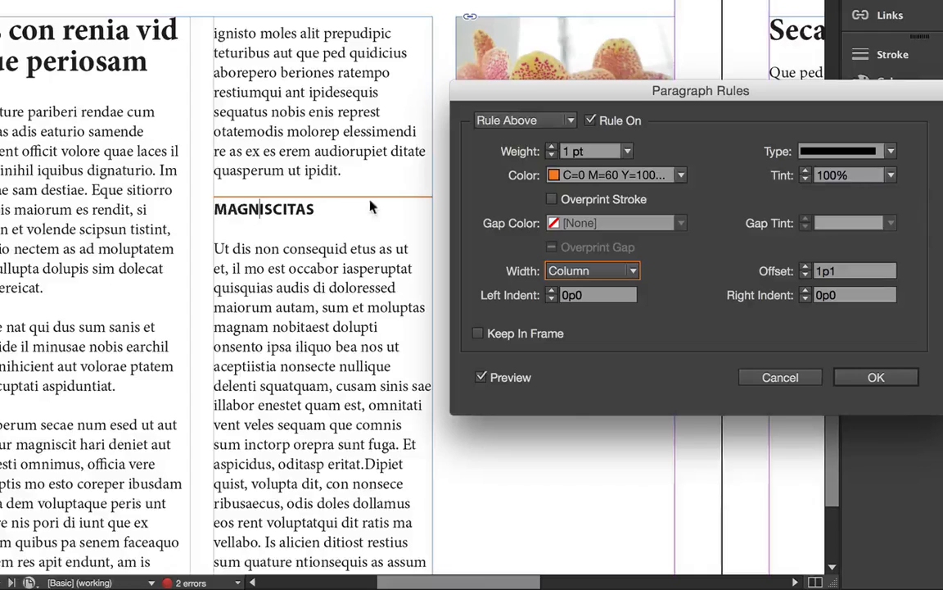
click(631, 270)
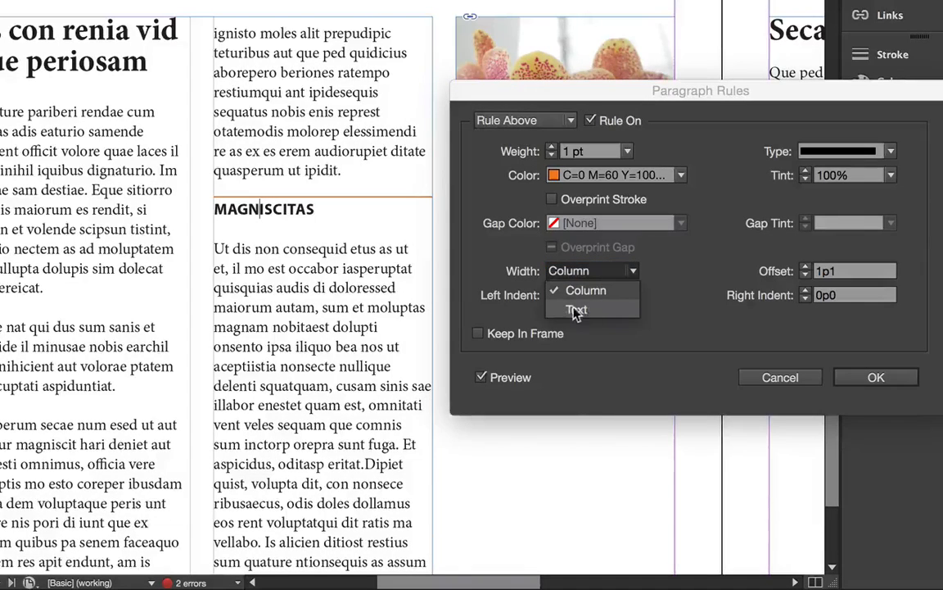
click(573, 310)
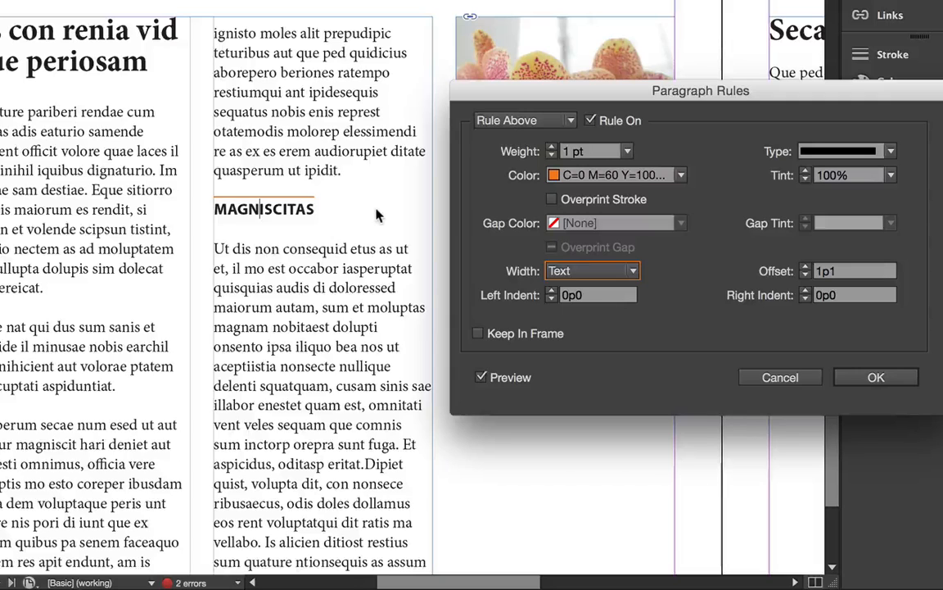
click(593, 271)
click(585, 291)
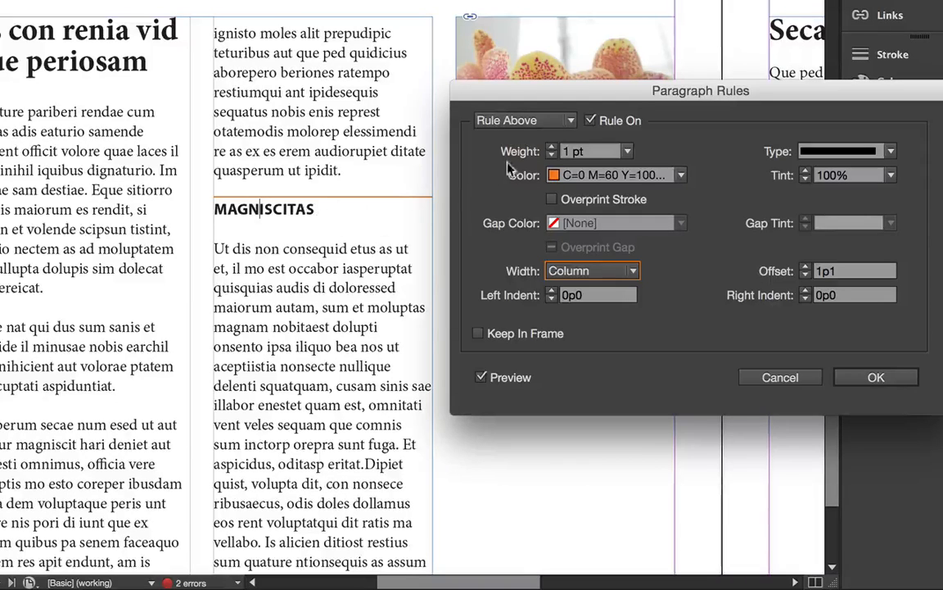
Step: Set the rule's weight to 20 pt and lower its offset to -0p6 to form a band behind the subheading
click(628, 150)
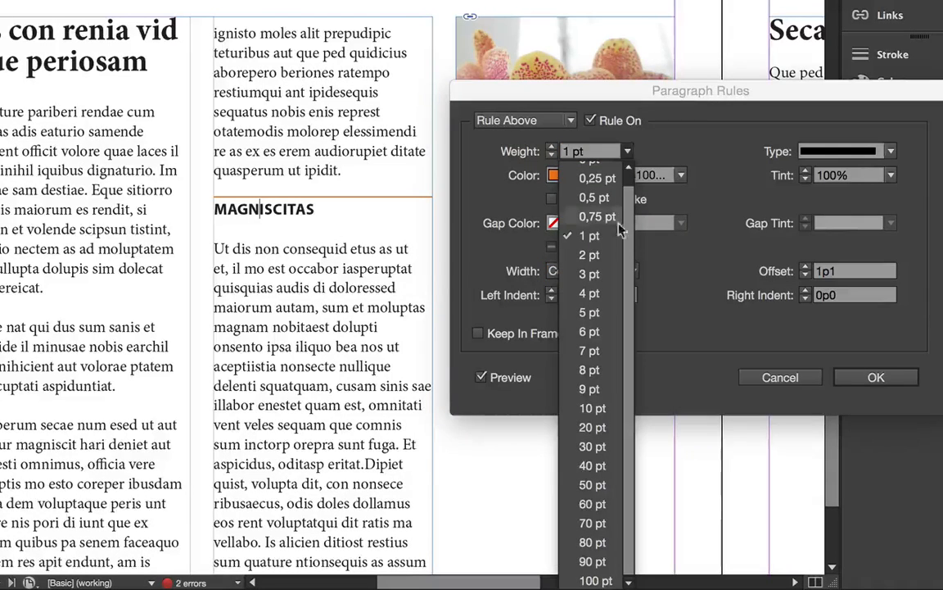
click(591, 427)
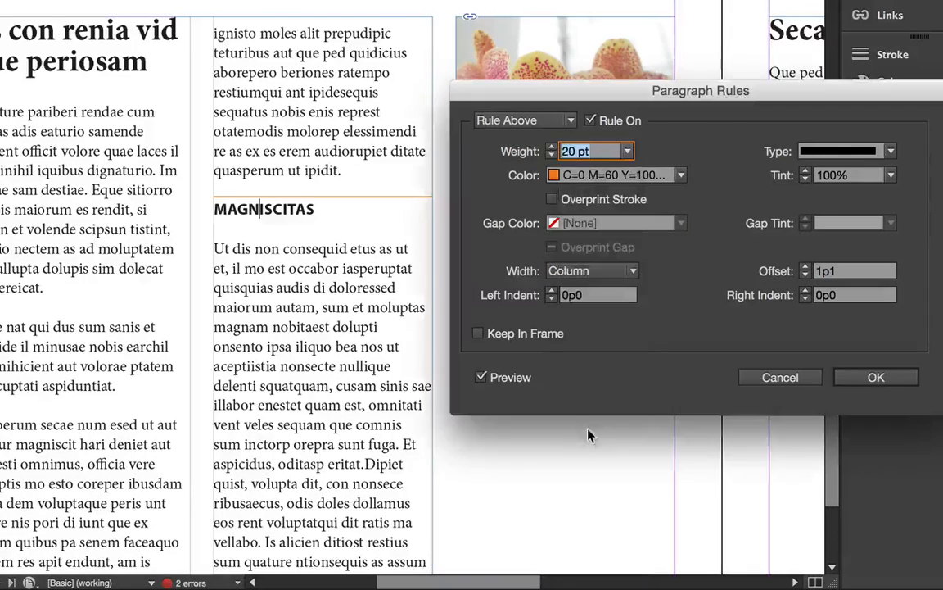
click(804, 274)
click(804, 274)
click(804, 276)
click(804, 275)
click(804, 275)
click(804, 276)
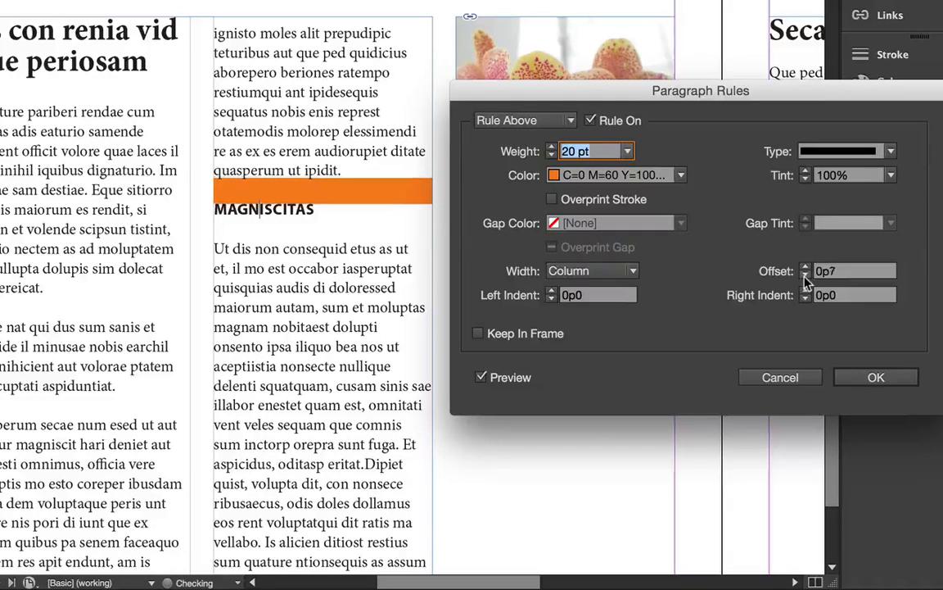
click(804, 276)
click(805, 275)
click(804, 275)
click(804, 275)
click(804, 275)
click(805, 275)
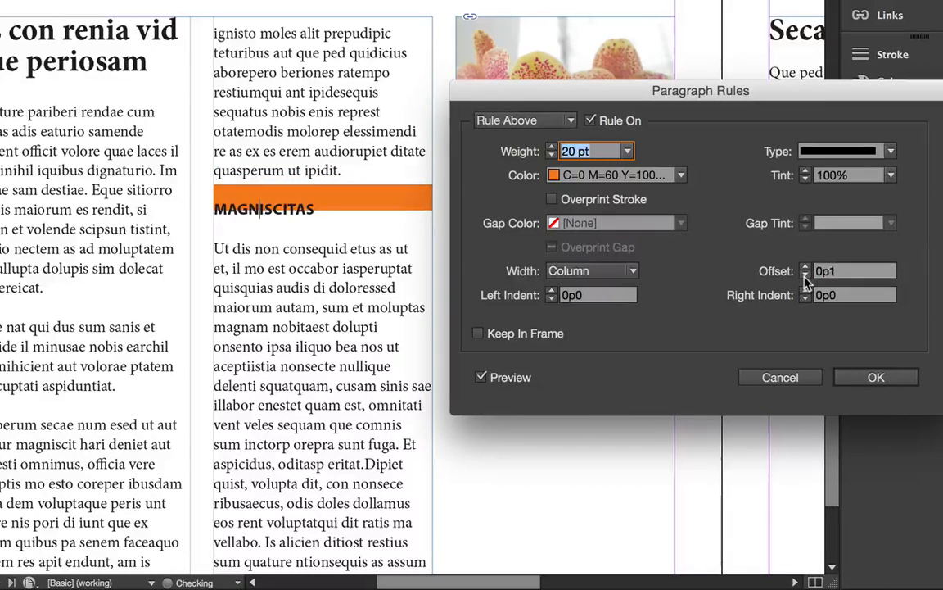
click(805, 275)
click(804, 275)
click(804, 275)
click(805, 275)
click(804, 275)
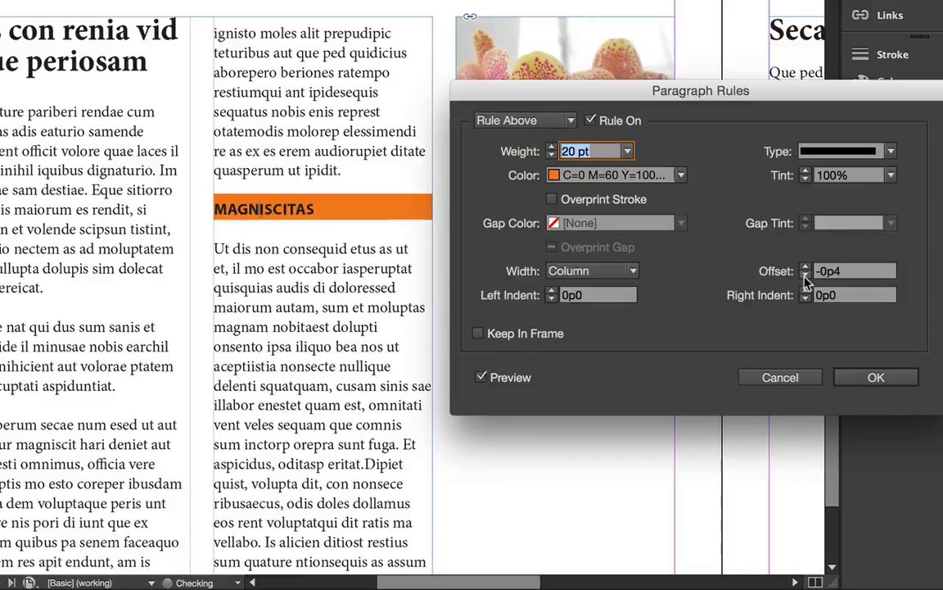
click(804, 275)
click(804, 275)
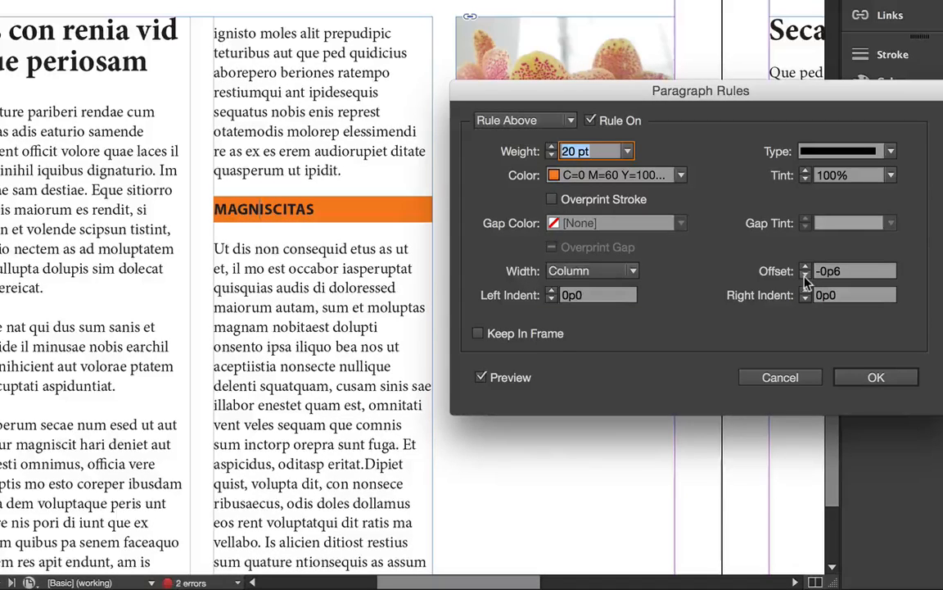
Step: Give the rule a negative left indent so the band extends past the column's left edge, and apply the paragraph rule
click(505, 299)
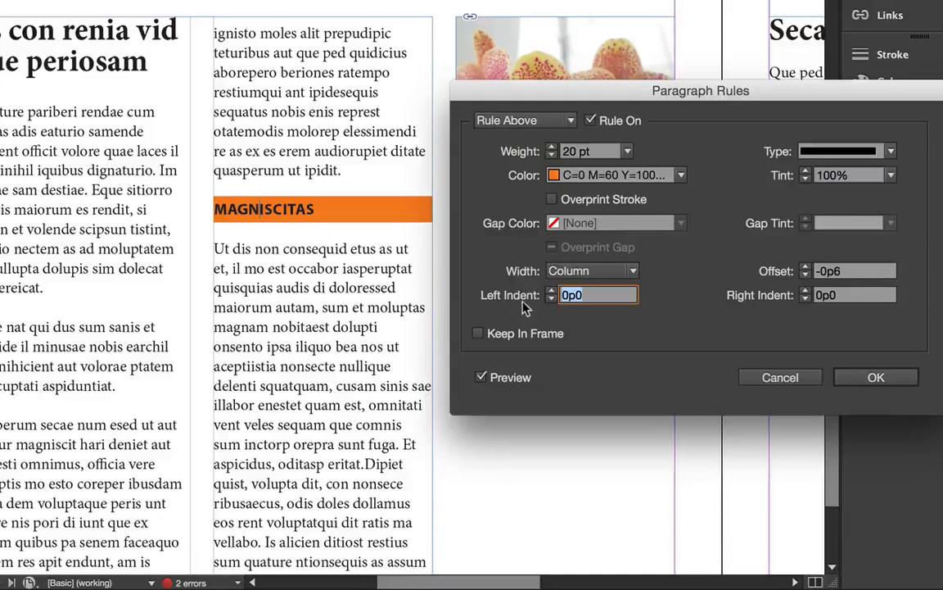
text(-0p1)
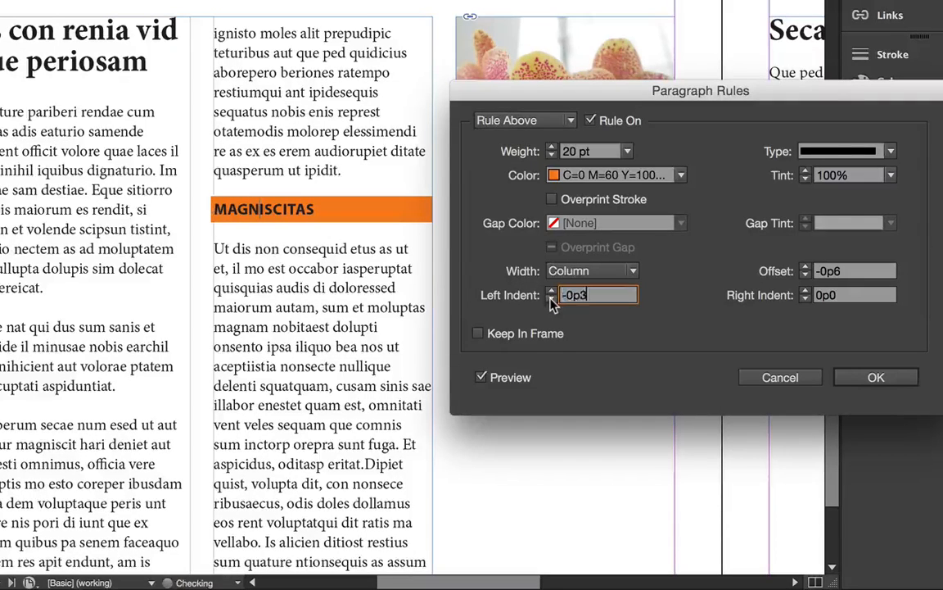
click(551, 299)
click(876, 382)
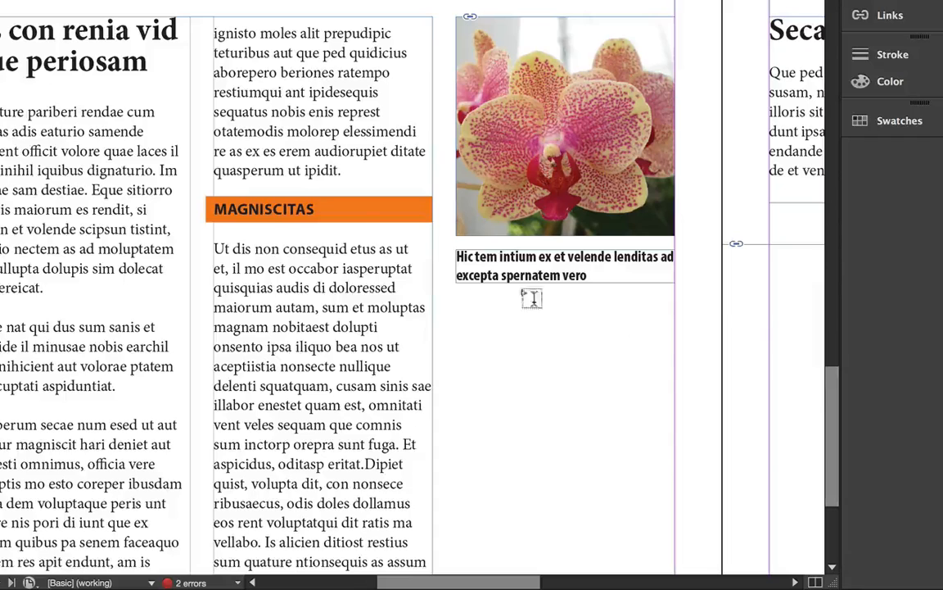
Step: Change the MAGNISCITAS subheading's text colour to the [Paper] swatch
double_click(251, 205)
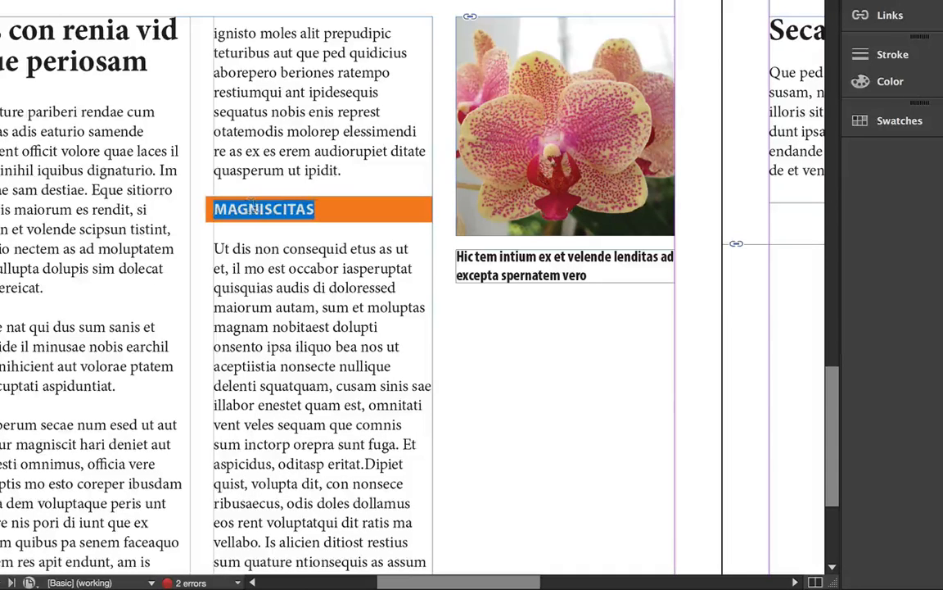
click(901, 123)
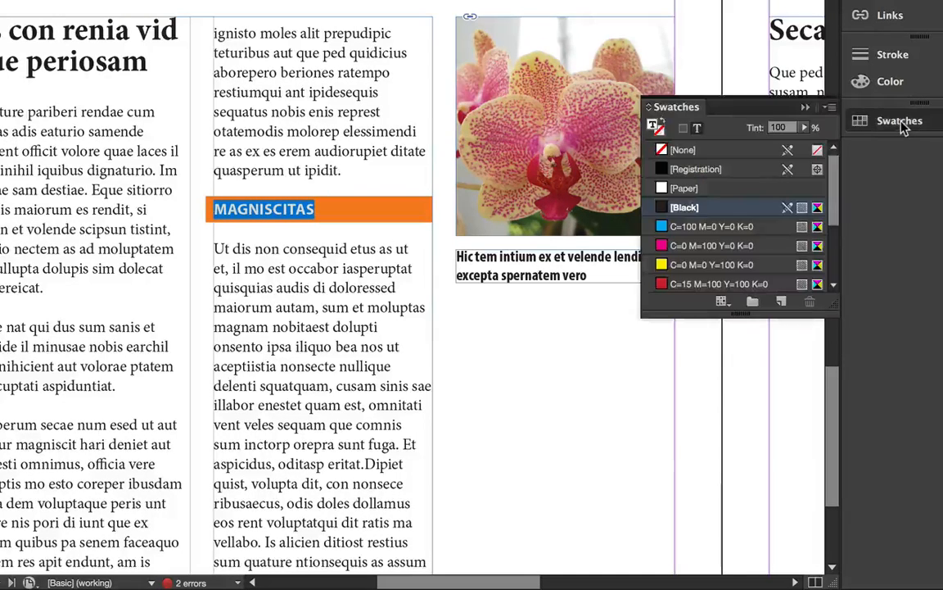
click(730, 190)
click(899, 123)
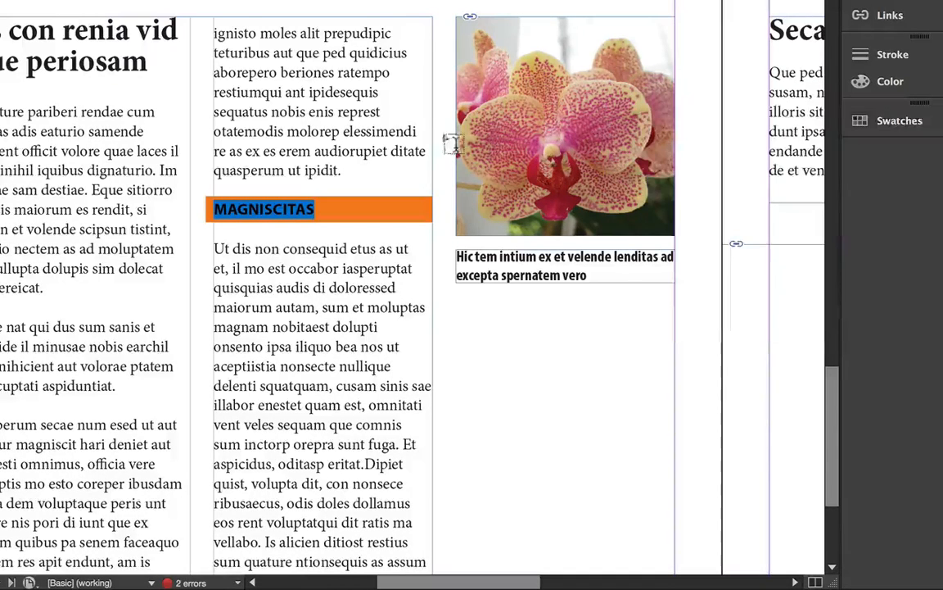
Step: Insert the filler text "jadf a ahfa ajdfa jdfh adj" after "ipidesequis" in the paragraph above the subheading to test the band's reflow
click(293, 85)
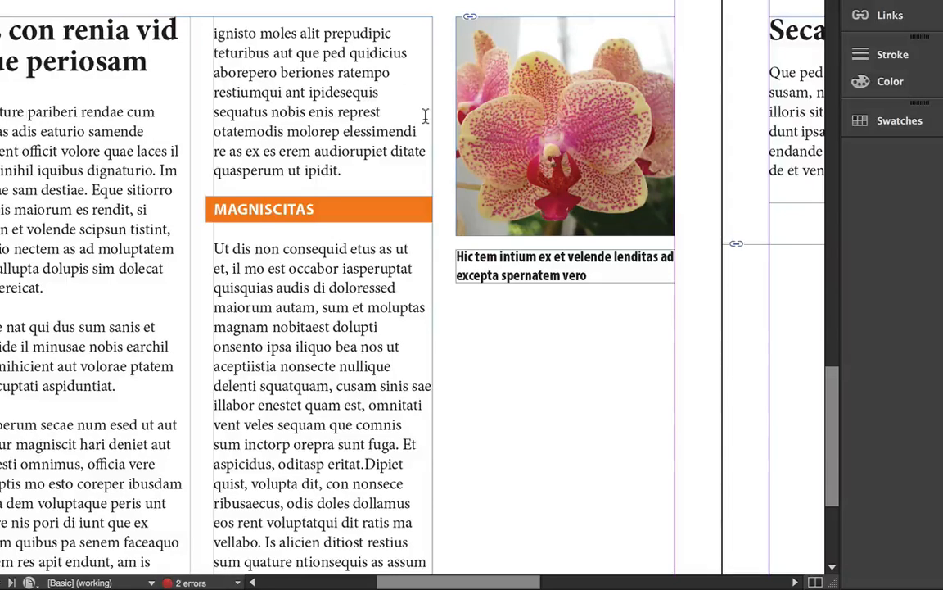
text(jadf a a)
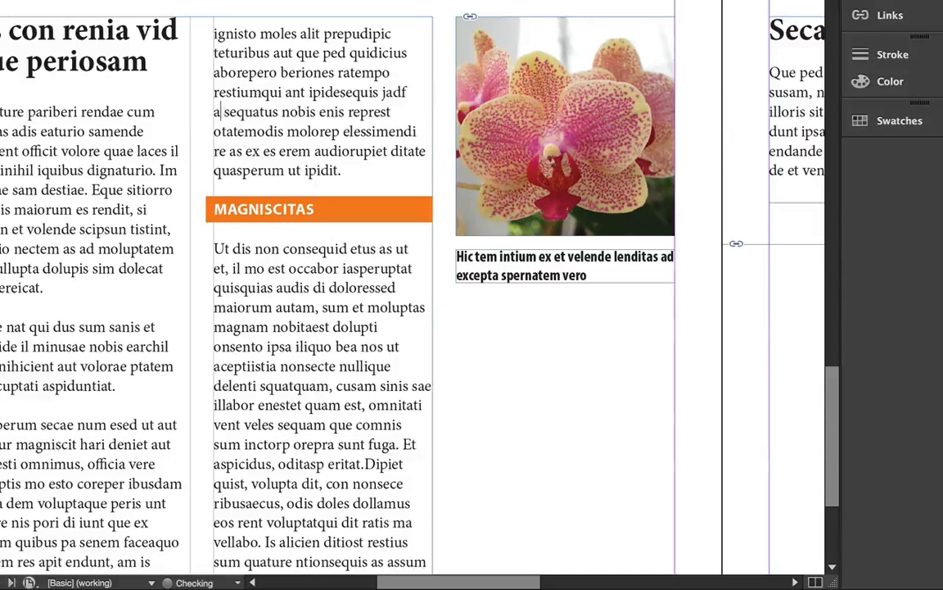
text(hfa ajdfa jdfh adj ad a)
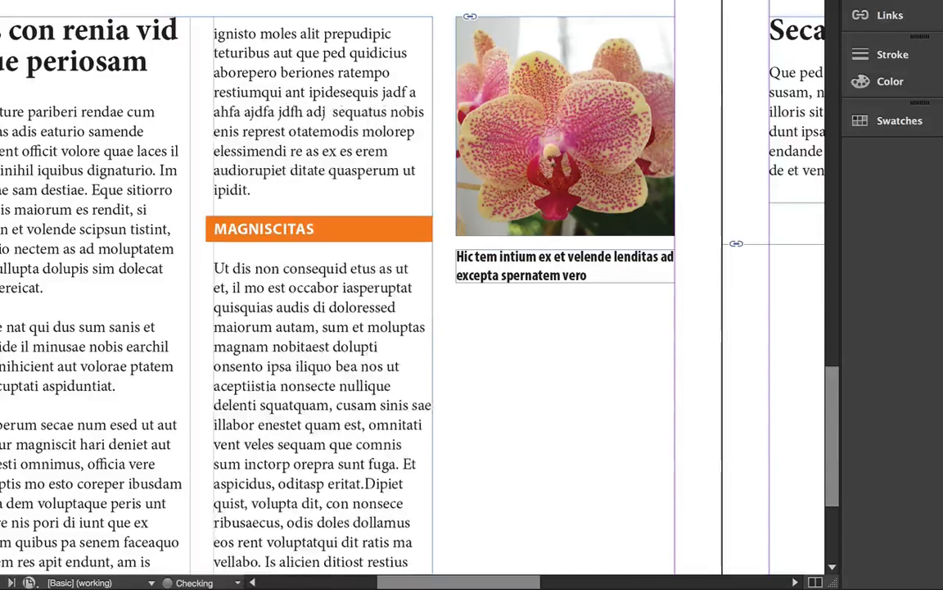